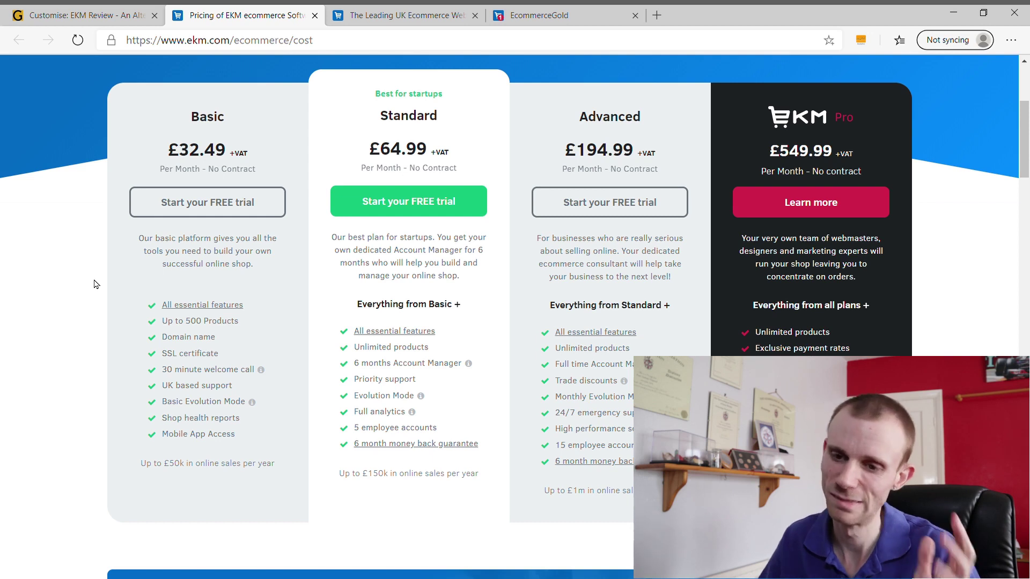
# Examine the prices and included features of the Basic, Standard, Advanced and Pro plans
pyautogui.scroll(2, 96, 288)
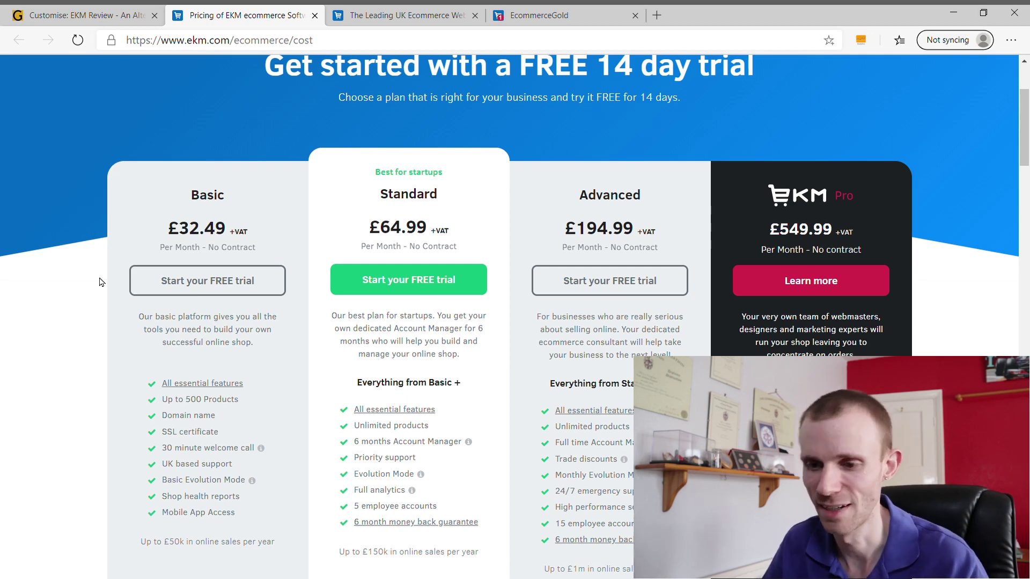
pyautogui.scroll(1, 76, 303)
pyautogui.scroll(-1, 108, 303)
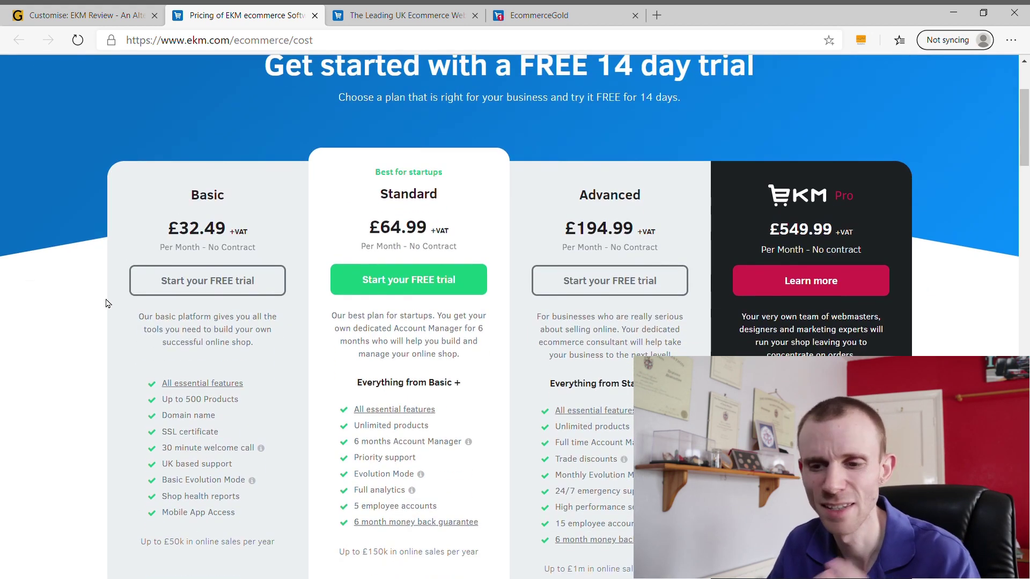
pyautogui.scroll(-3, 115, 304)
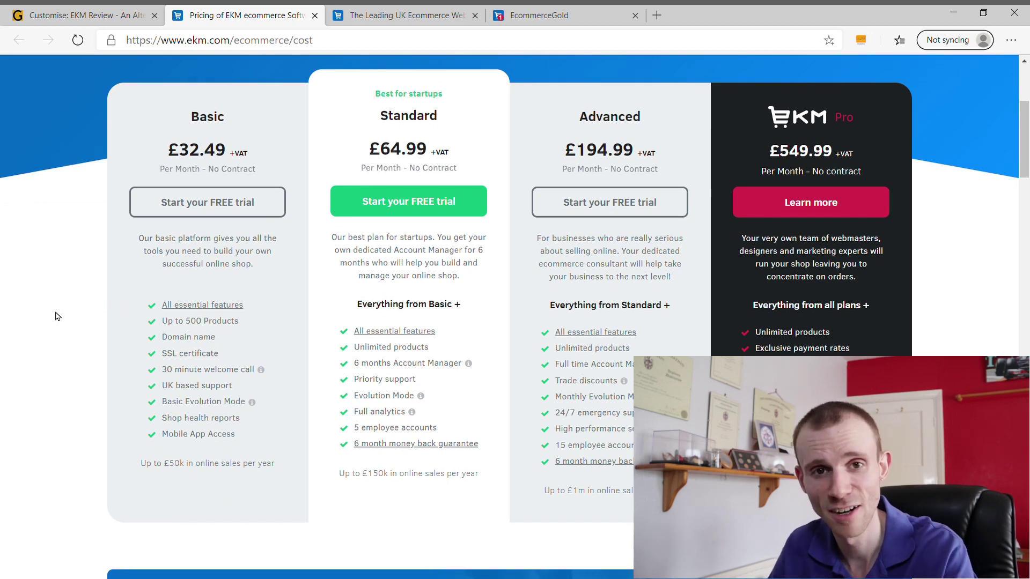
# Go to the EKM home page and open its free 14-day trial sign-up form
pyautogui.click(367, 19)
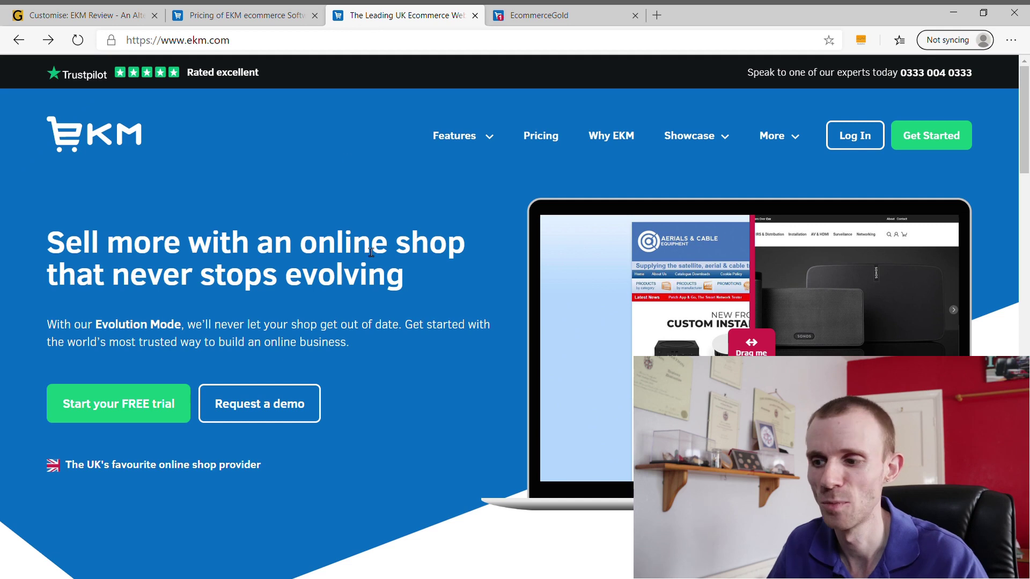
pyautogui.click(946, 137)
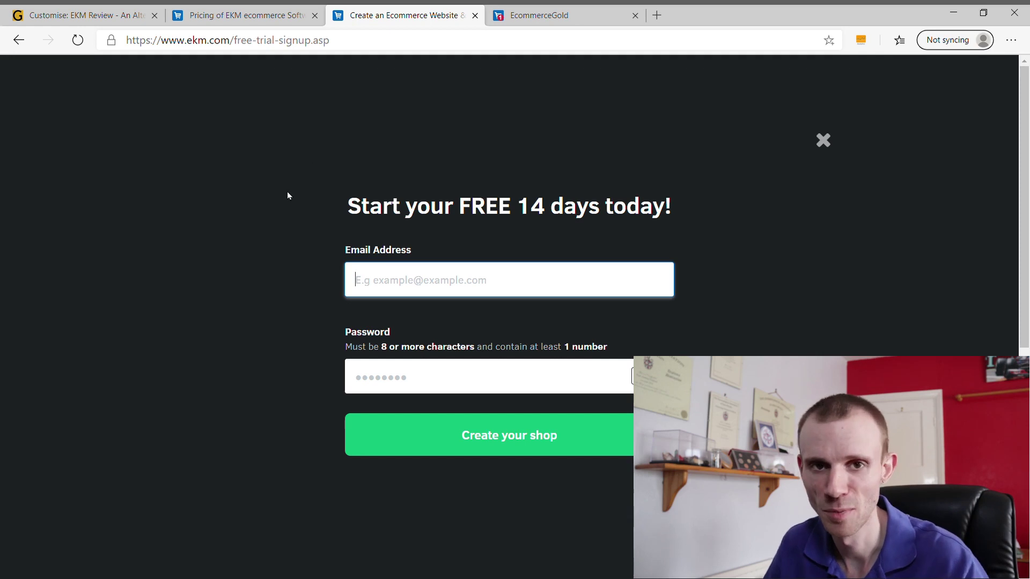
# Look over the setup tasks on the shop's admin dashboard and open the Shop design editor
pyautogui.click(563, 14)
pyautogui.click(413, 81)
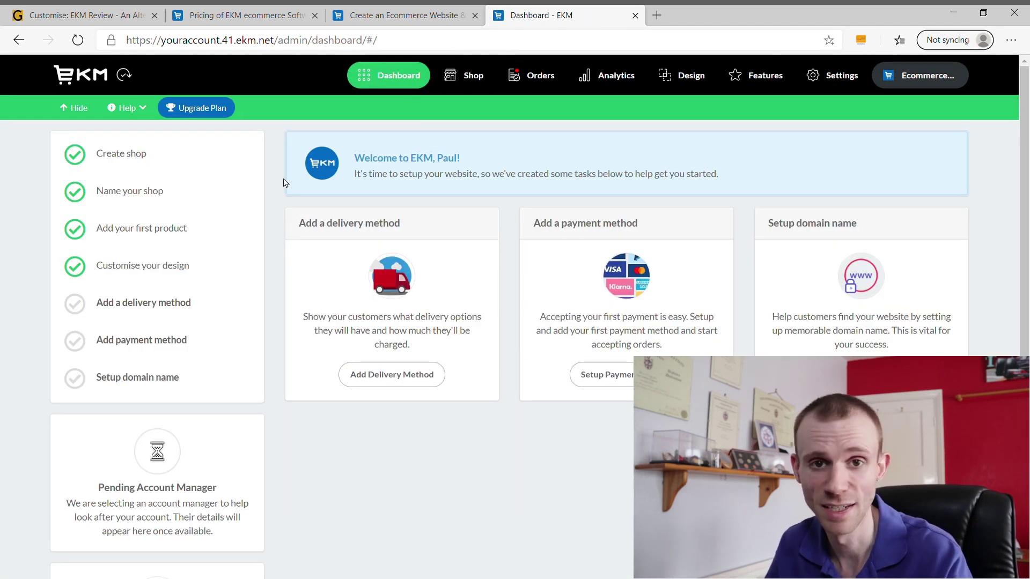
pyautogui.scroll(-1, 279, 196)
pyautogui.scroll(1, 279, 197)
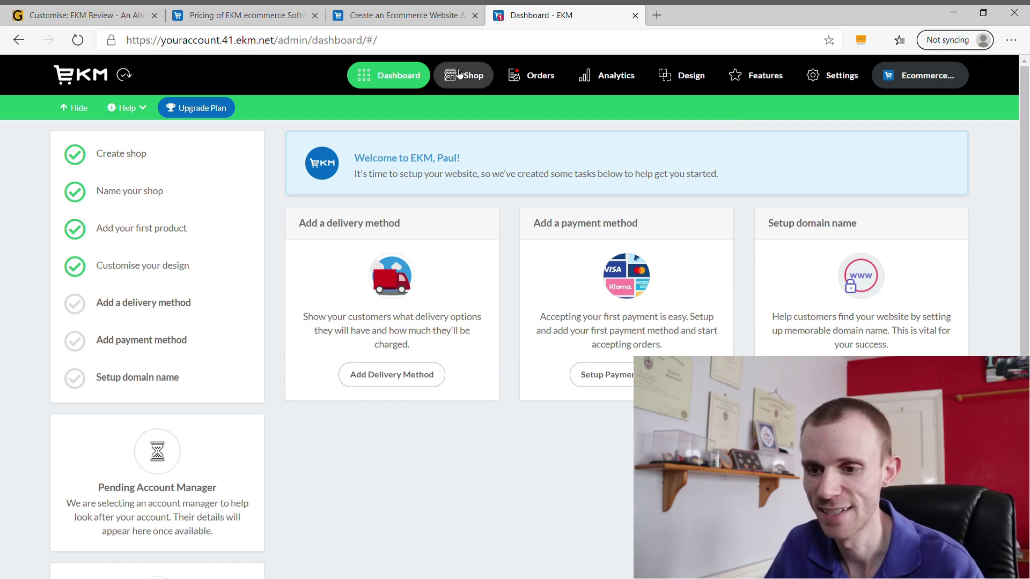
pyautogui.click(474, 81)
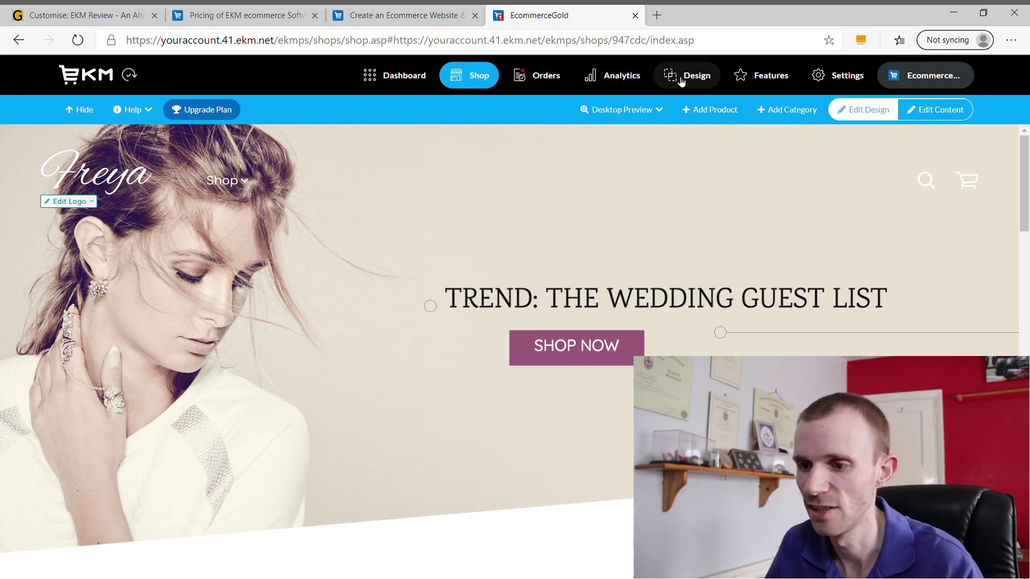
# Open the Feature Manager and examine the installed features and the catalogue of additional features
pyautogui.click(767, 78)
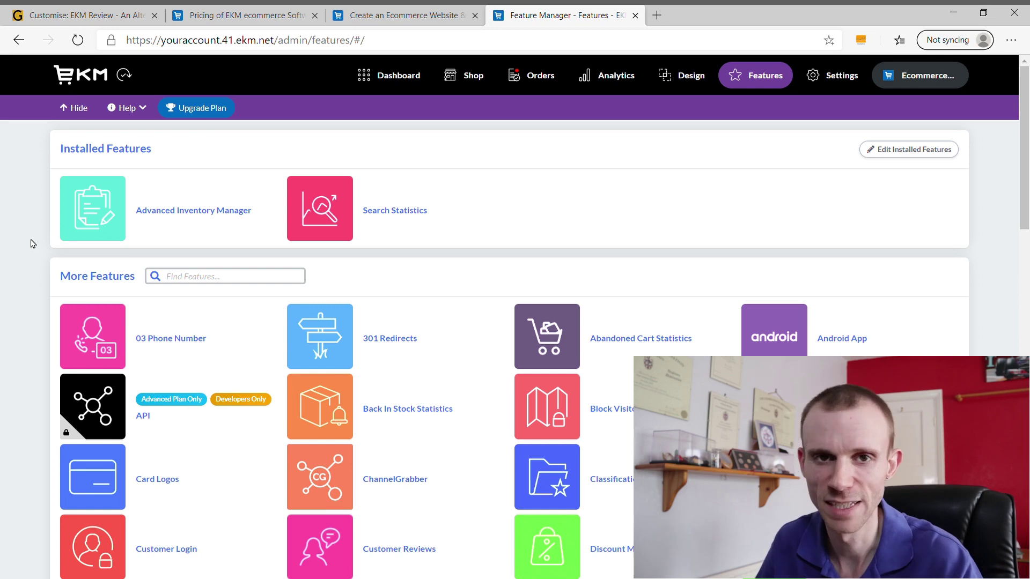
pyautogui.scroll(-2, 31, 244)
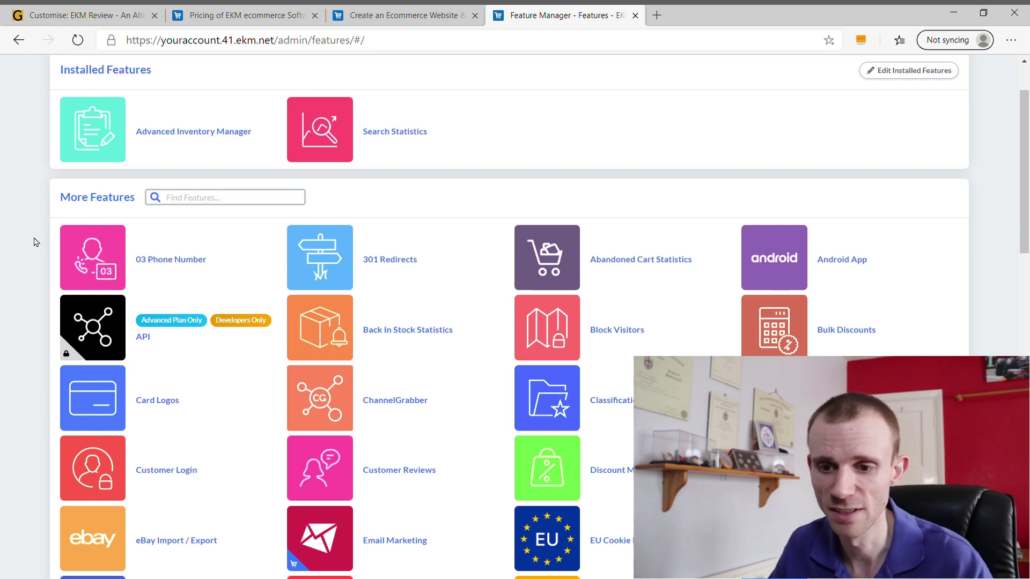
pyautogui.scroll(2, 37, 241)
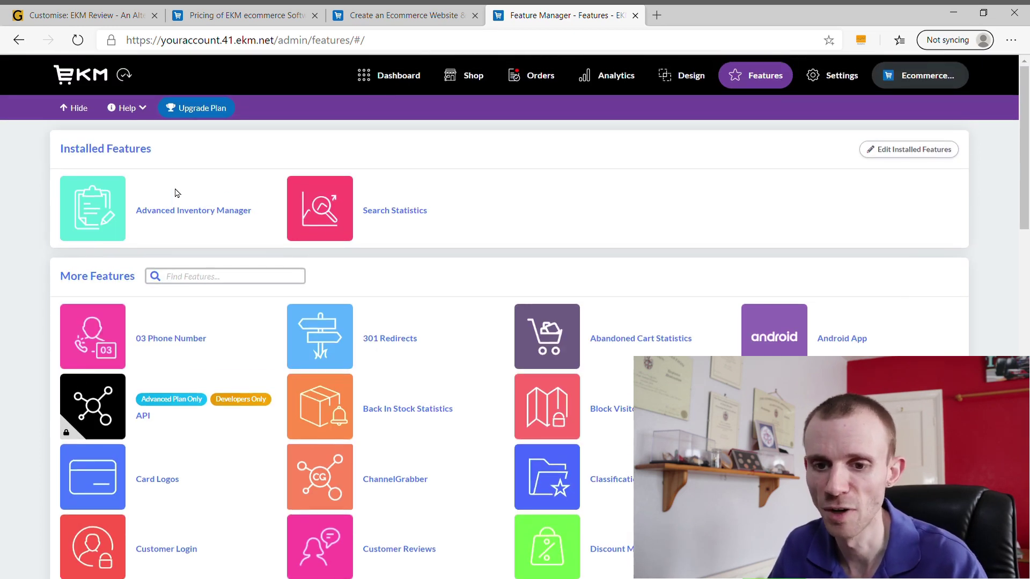
pyautogui.scroll(-2, 19, 285)
pyautogui.scroll(1, 19, 286)
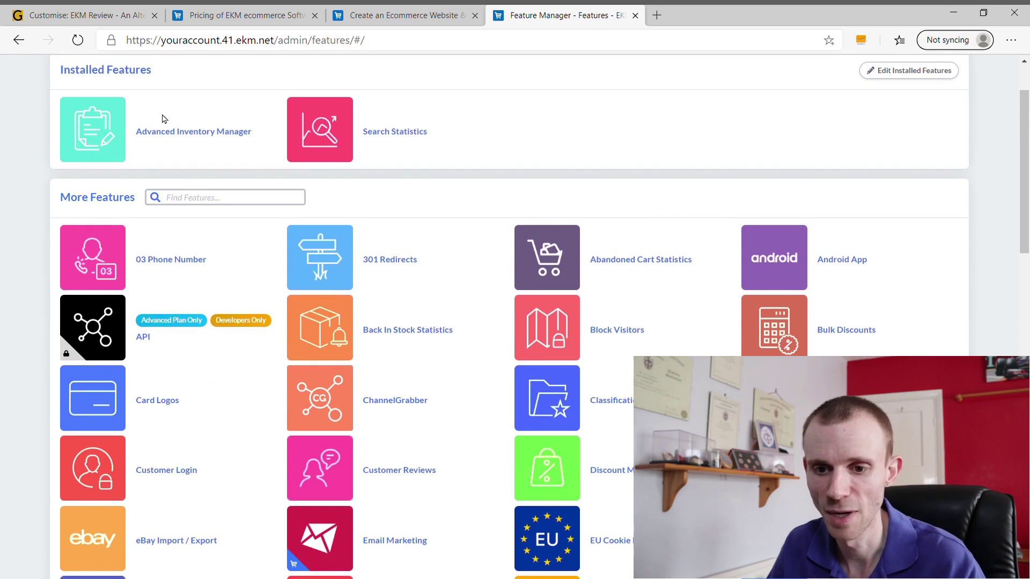
pyautogui.scroll(-6, 18, 294)
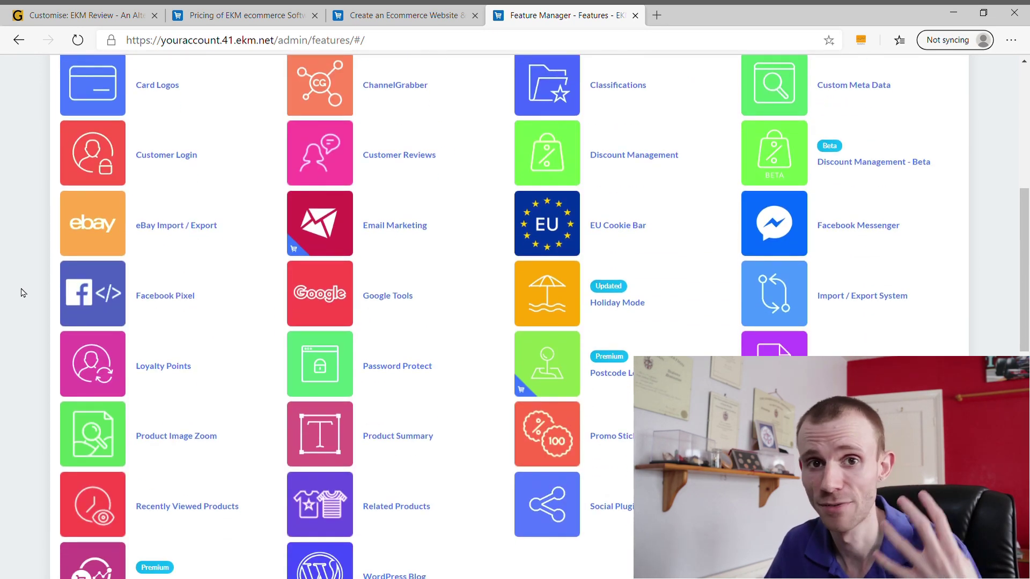
pyautogui.scroll(-2, 23, 292)
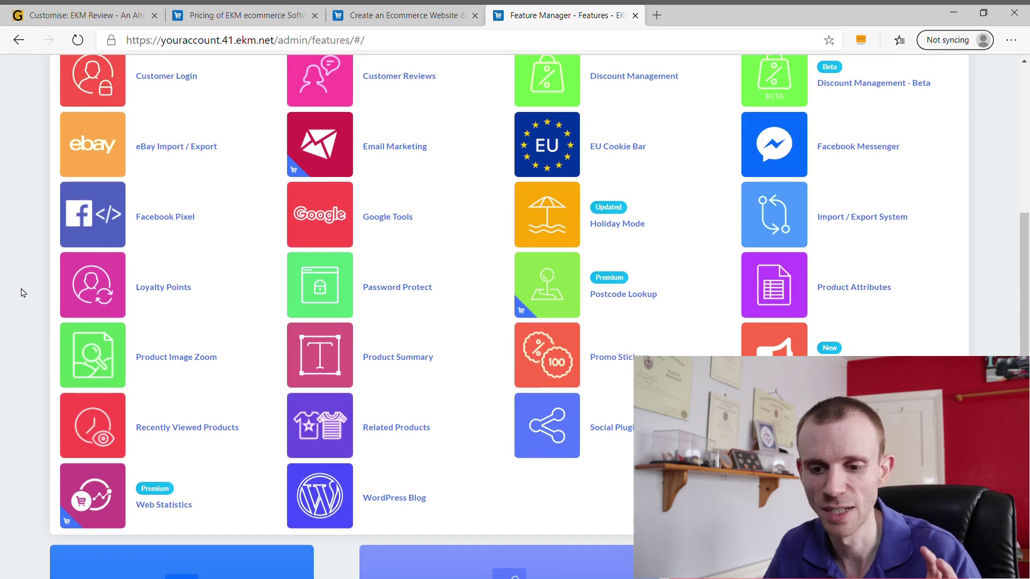
pyautogui.scroll(-2, 24, 290)
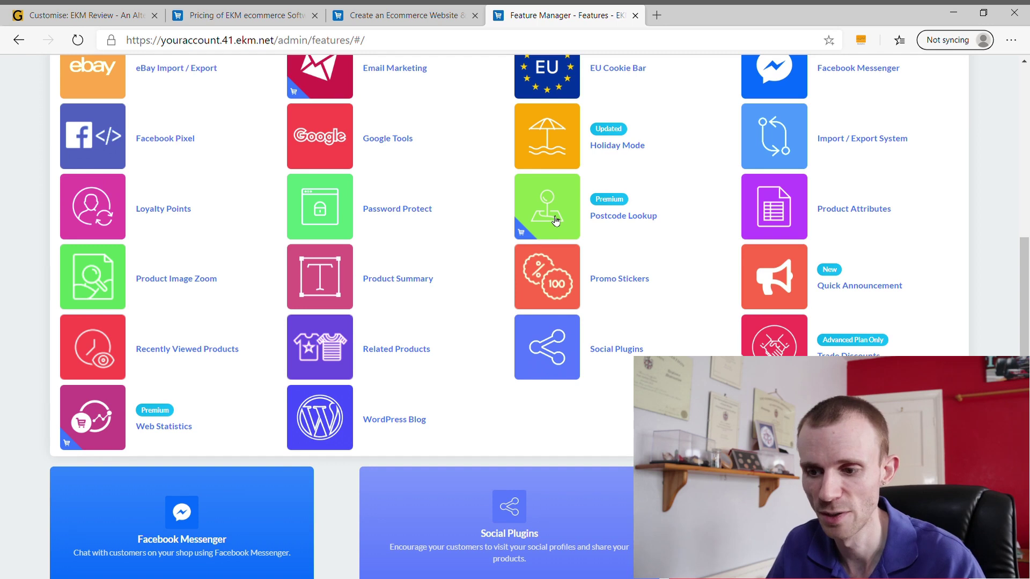
pyautogui.scroll(-1, 445, 207)
pyautogui.scroll(-1, 397, 212)
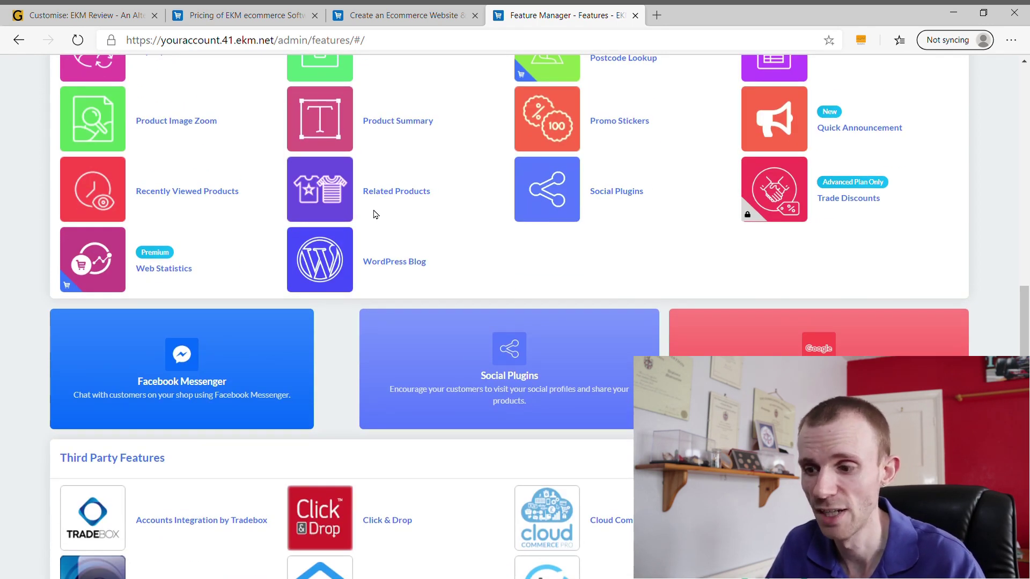
pyautogui.scroll(1, 375, 217)
pyautogui.scroll(7, 117, 304)
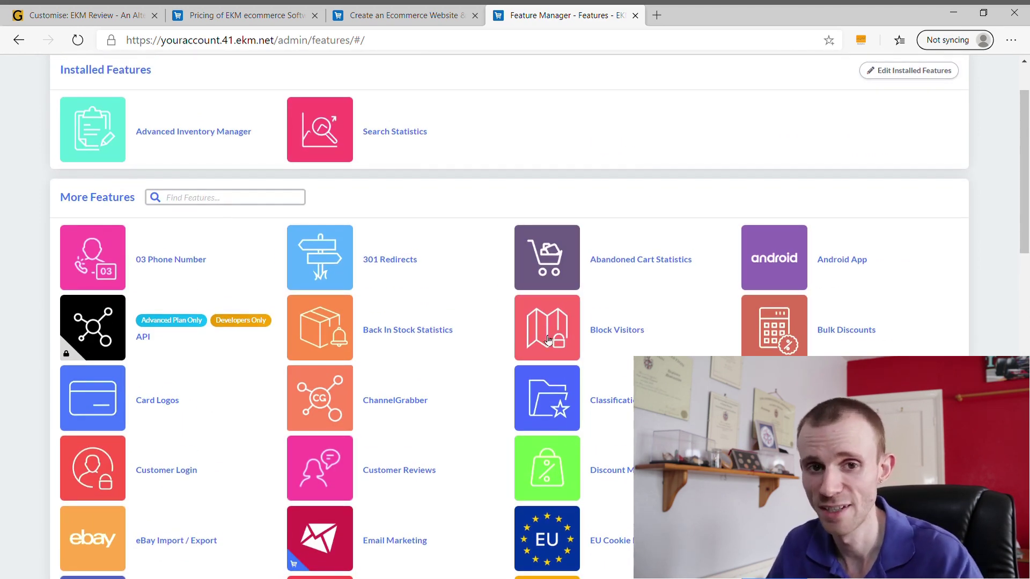
pyautogui.scroll(-3, 547, 339)
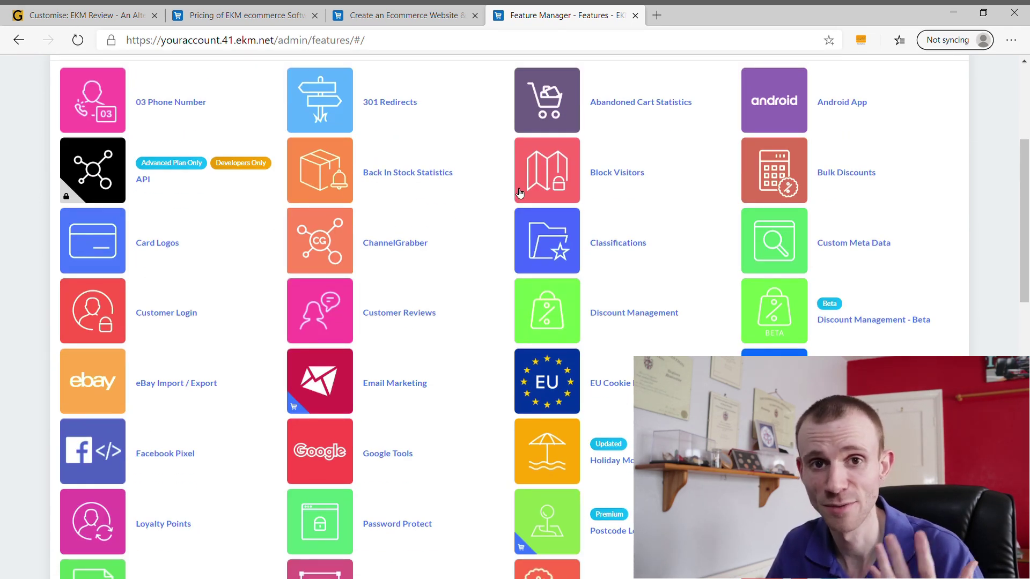
pyautogui.scroll(1, 496, 217)
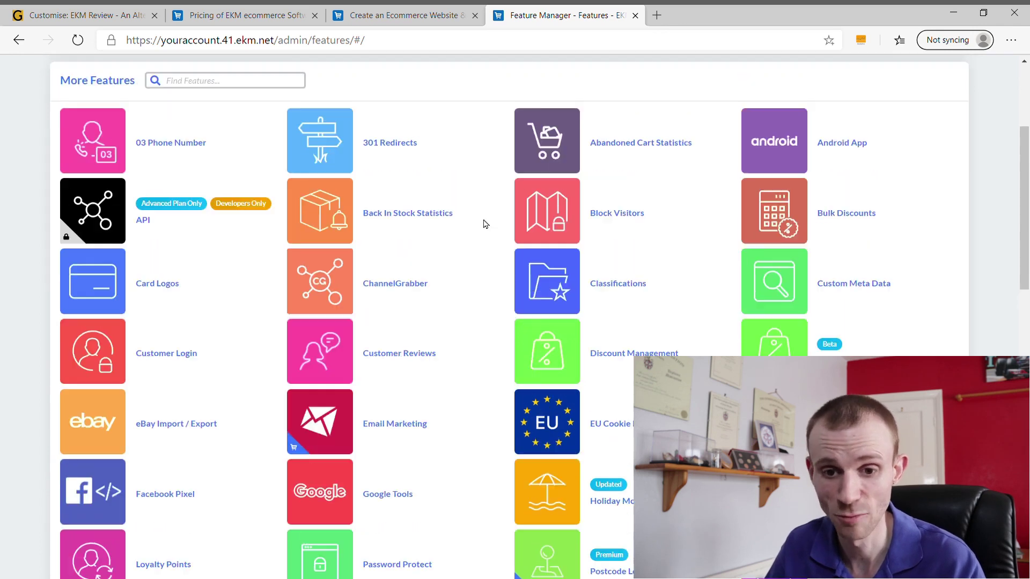
# View the description and preview of the 301 Redirects feature, and return to the Feature Manager
pyautogui.click(316, 193)
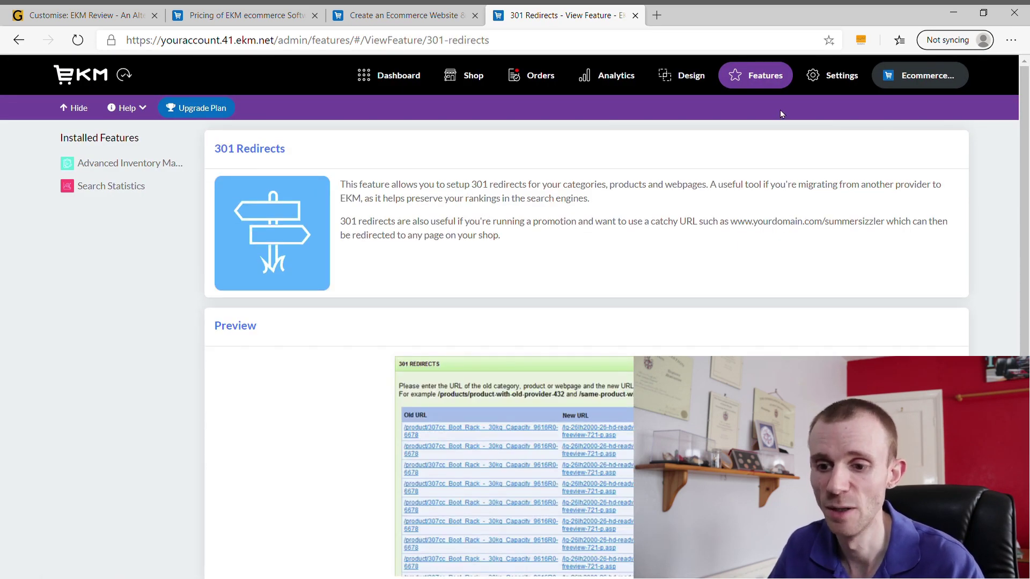
pyautogui.scroll(-1, 620, 214)
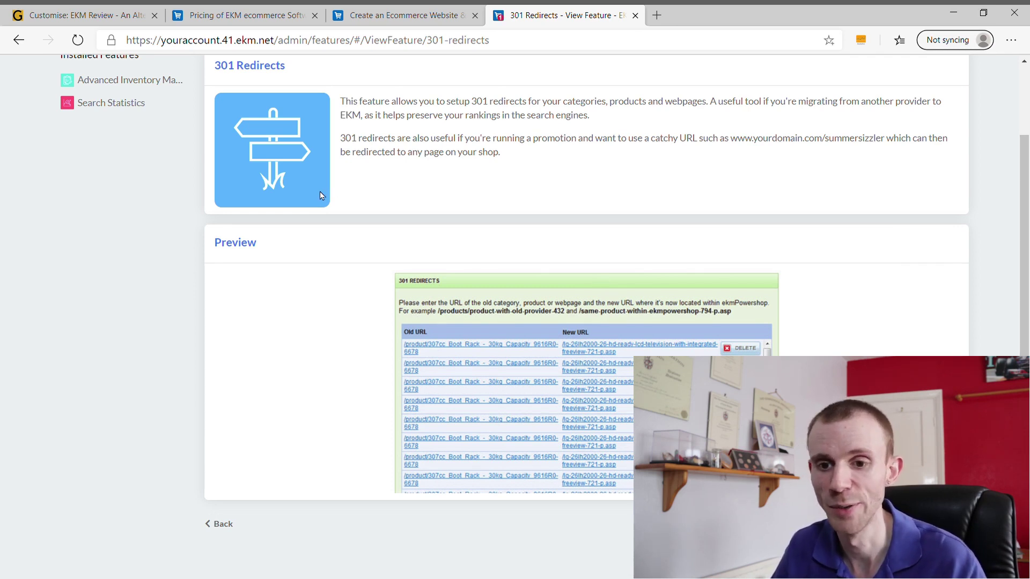
pyautogui.hotkey('alt', 'Left')
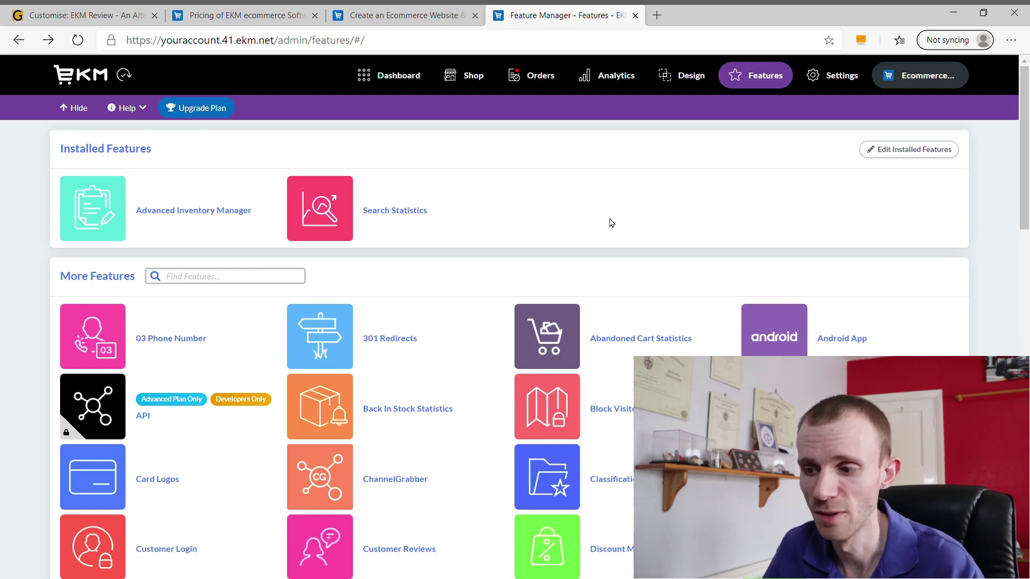
# Check the editing options for the installed features and leave edit mode without removing any
pyautogui.click(906, 151)
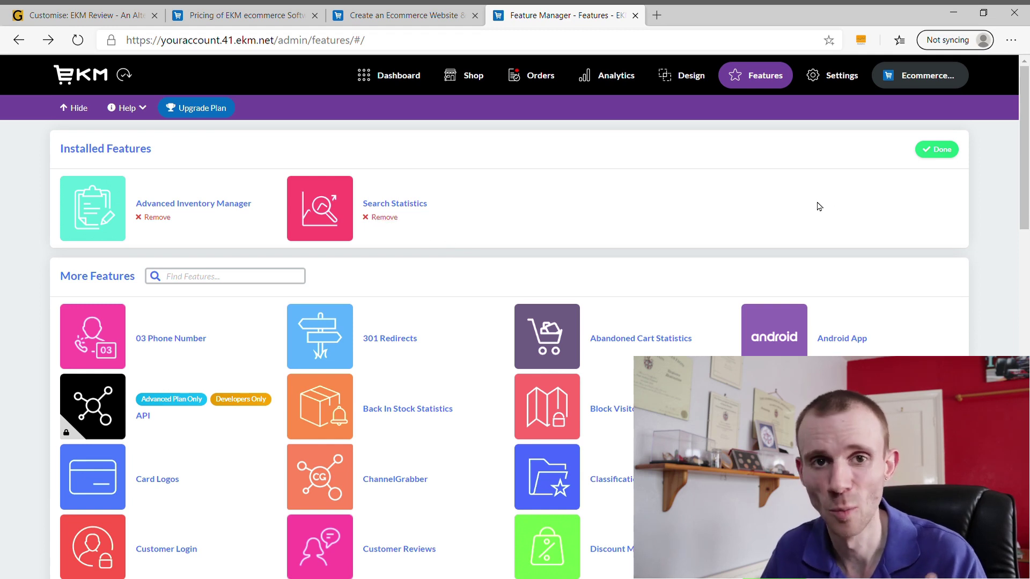
pyautogui.click(946, 149)
# Look through the More Features catalogue, including the eBay Import / Export entry, and return to the installed features
pyautogui.scroll(-3, 537, 278)
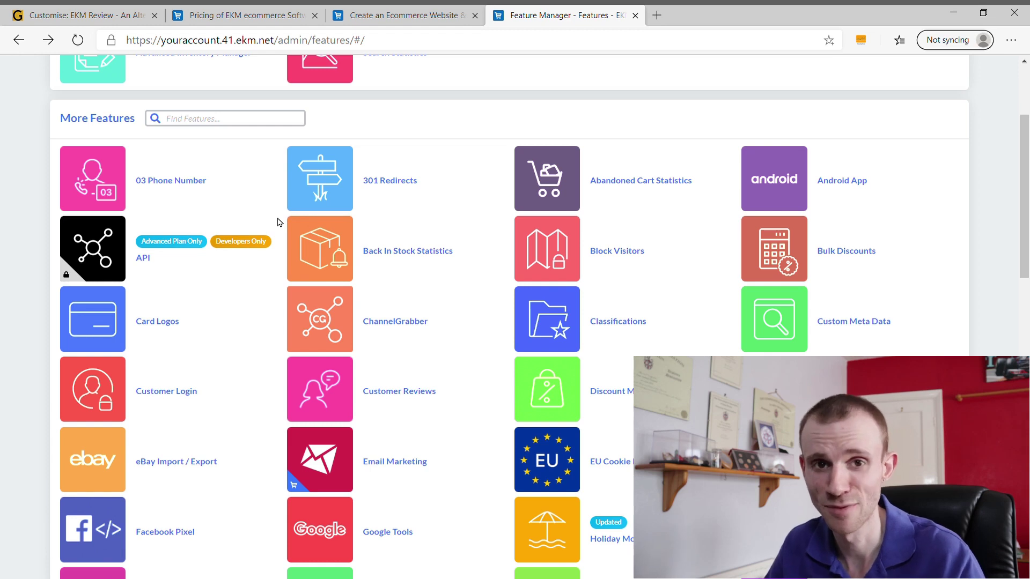
pyautogui.scroll(-3, 279, 222)
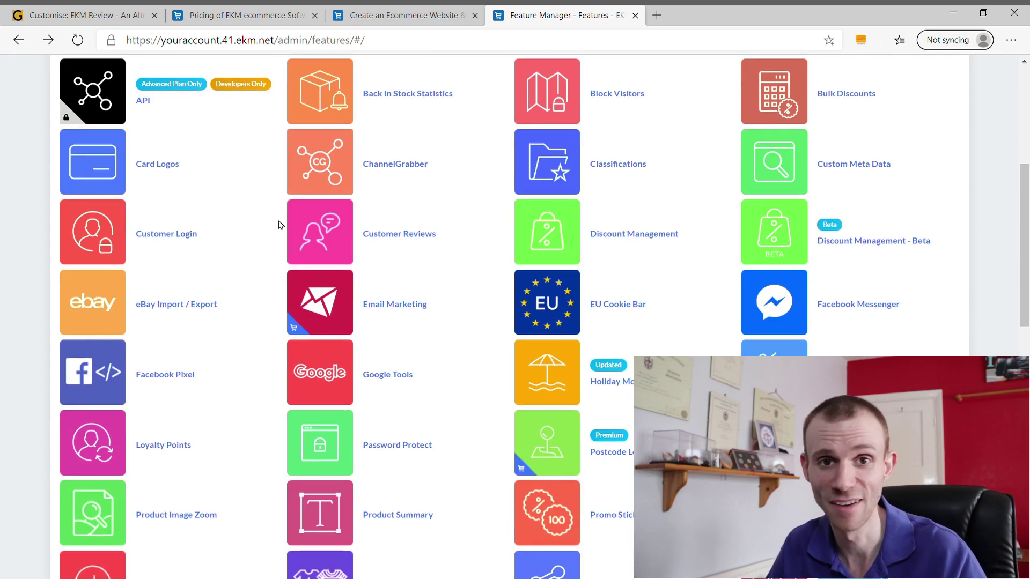
pyautogui.scroll(-3, 234, 244)
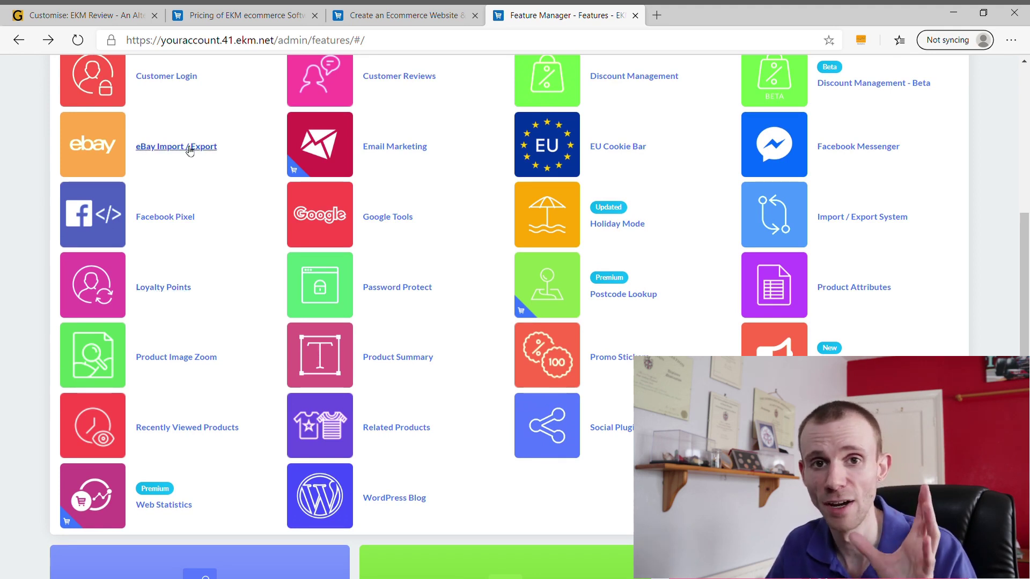
pyautogui.scroll(1, 189, 184)
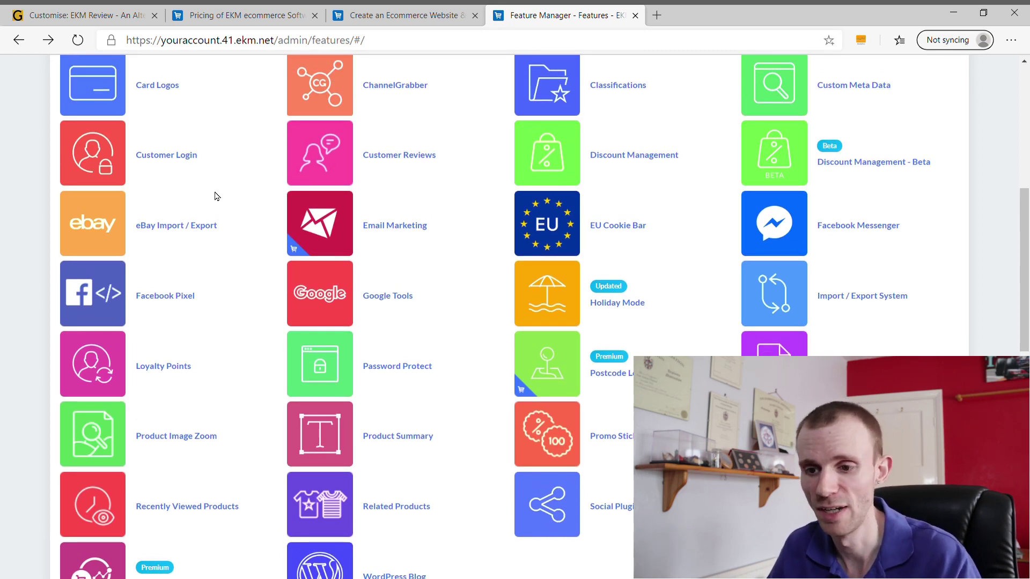
pyautogui.scroll(1, 210, 208)
pyautogui.scroll(1, 210, 211)
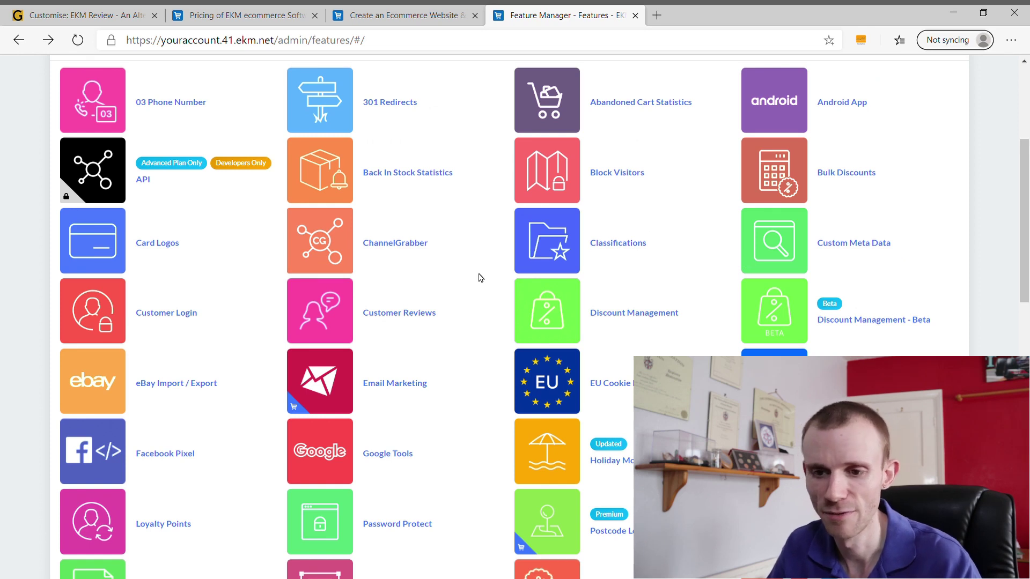
pyautogui.scroll(2, 481, 278)
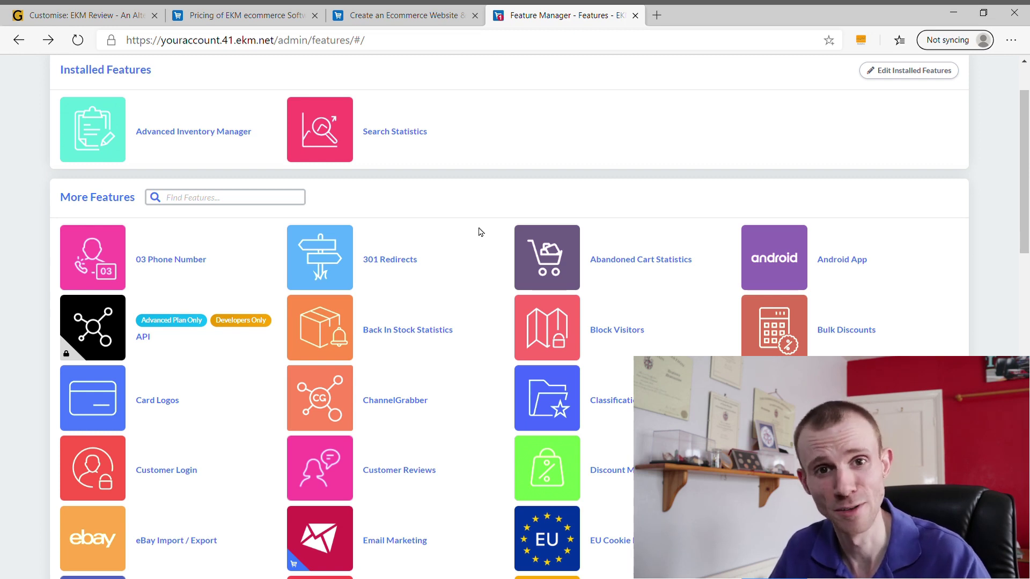
pyautogui.scroll(2, 480, 232)
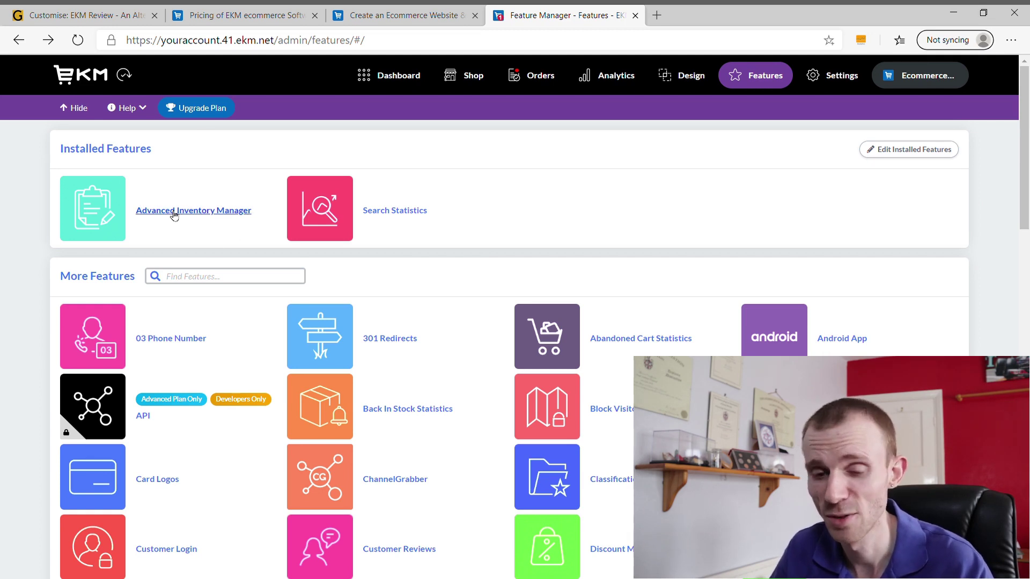
# Start adding a product to the shop and name it "test product 1"
pyautogui.click(481, 79)
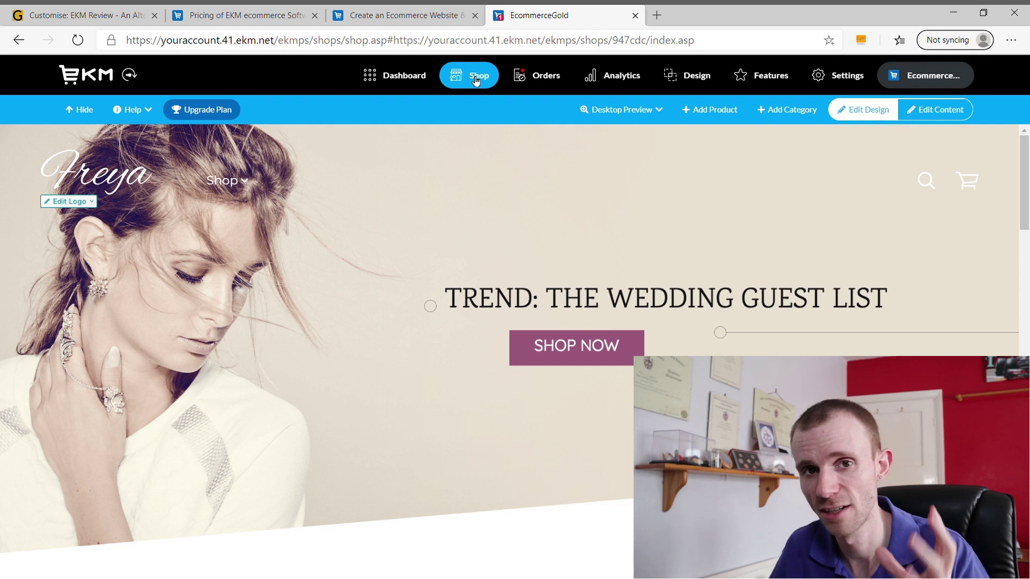
pyautogui.click(729, 110)
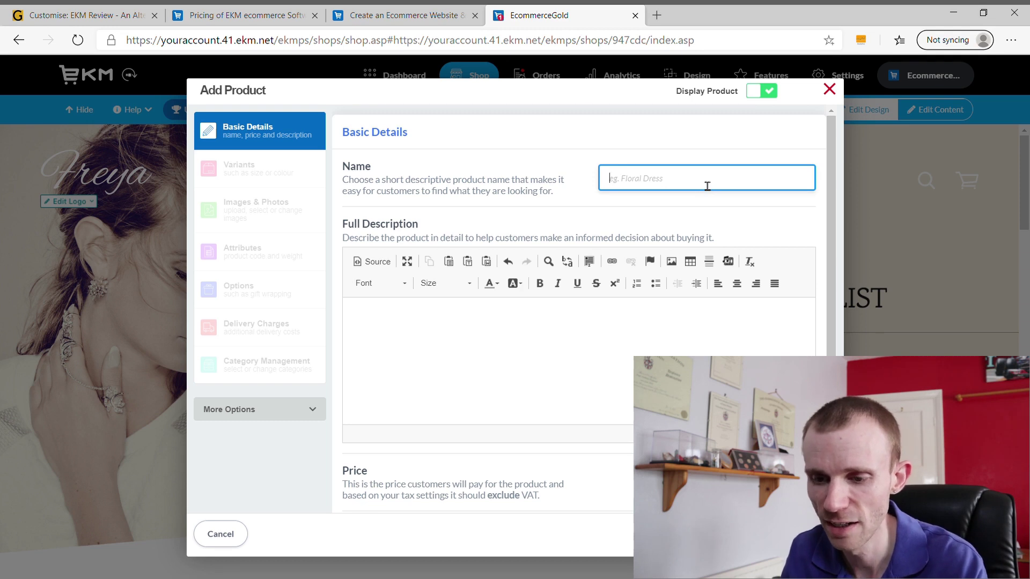
pyautogui.write('t')
pyautogui.press('BackSpace')
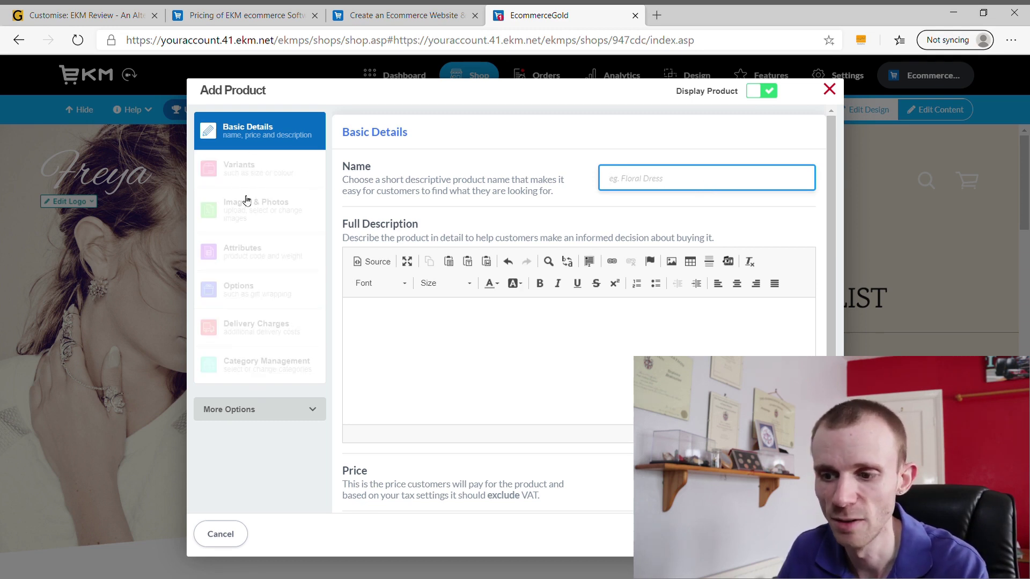
pyautogui.write('test product')
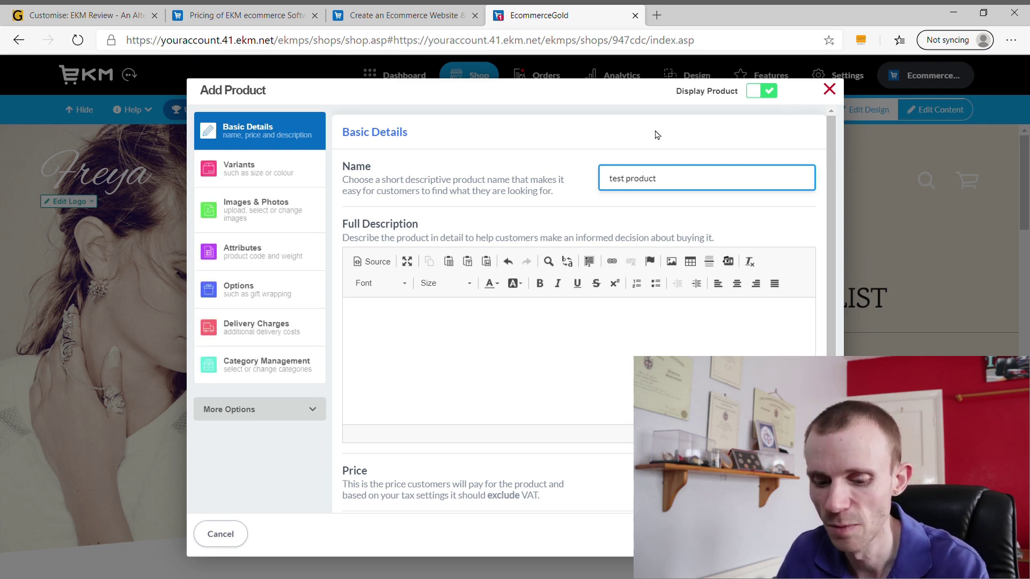
pyautogui.write(' 1')
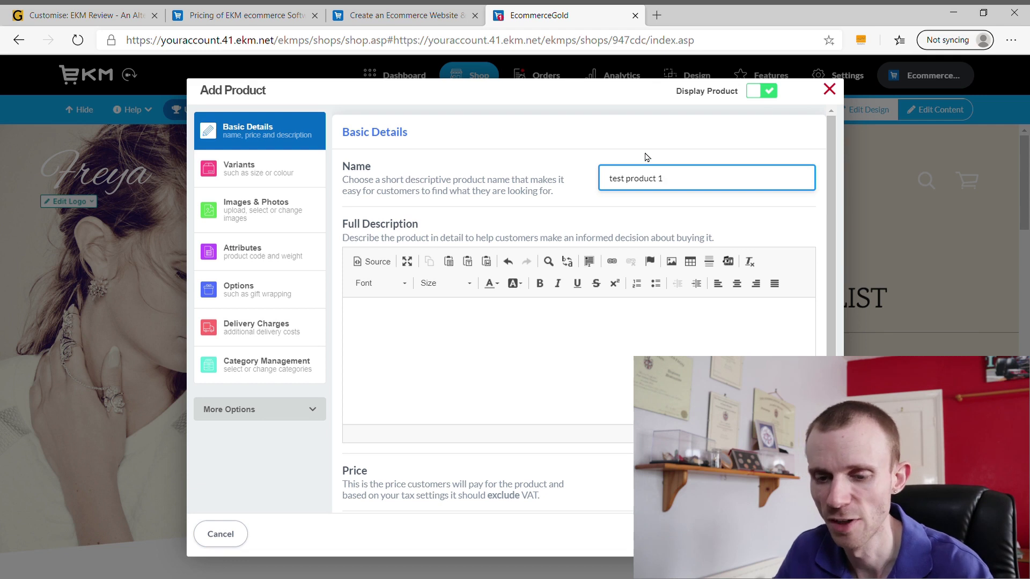
# Create the product, look through its Variants, Images & Photos, Attributes and Options sections, and close the product form
pyautogui.click(283, 167)
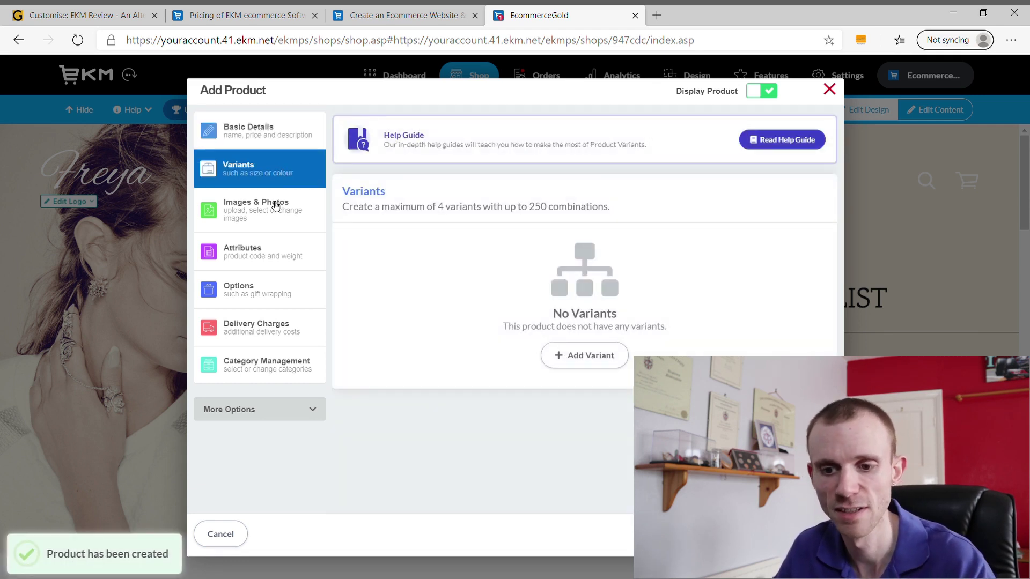
pyautogui.click(275, 205)
pyautogui.click(272, 257)
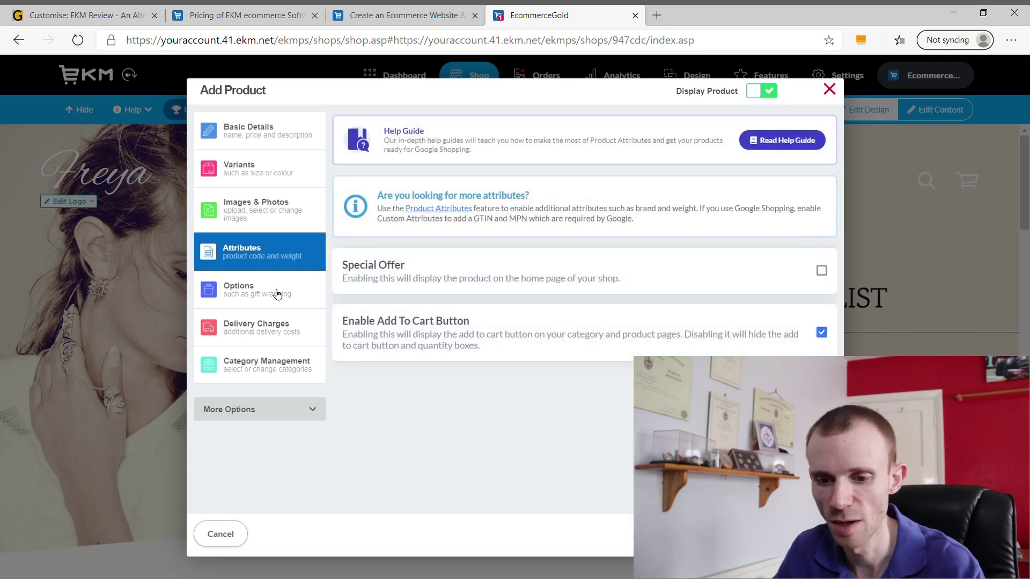
pyautogui.click(277, 294)
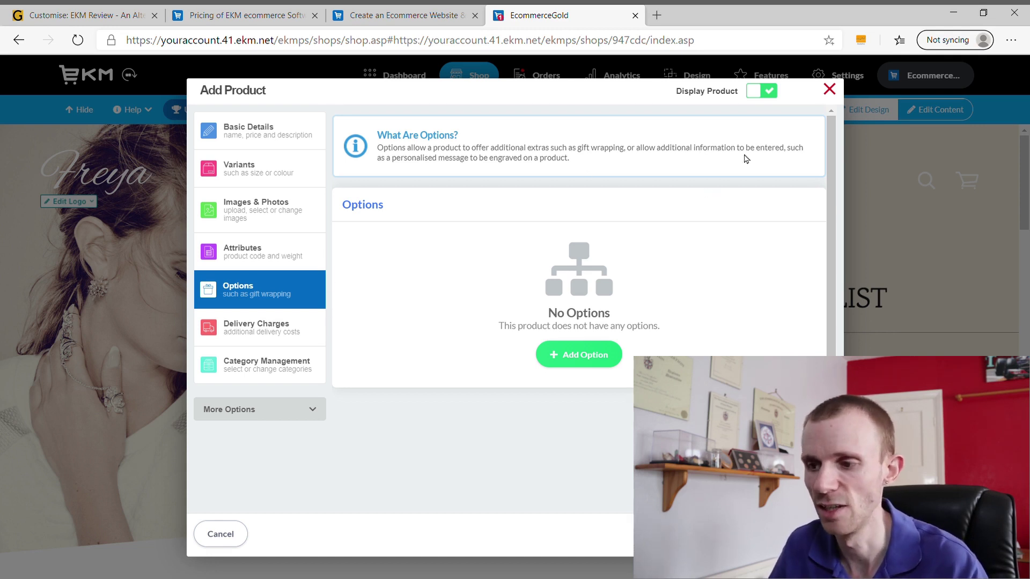
pyautogui.click(830, 89)
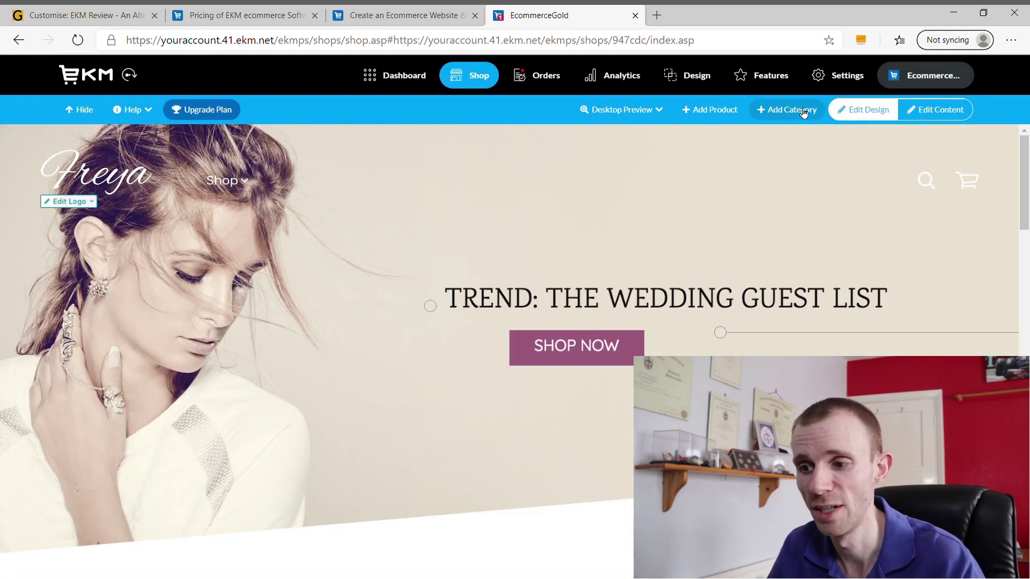
# Check the Add Category form without creating a category, and switch the shop page to content editing
pyautogui.click(803, 111)
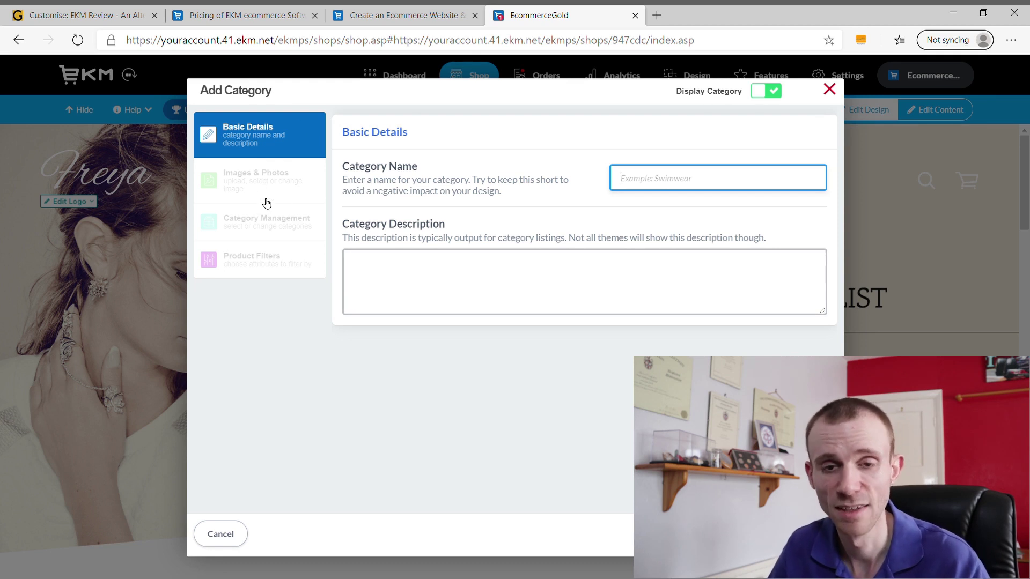
pyautogui.click(829, 92)
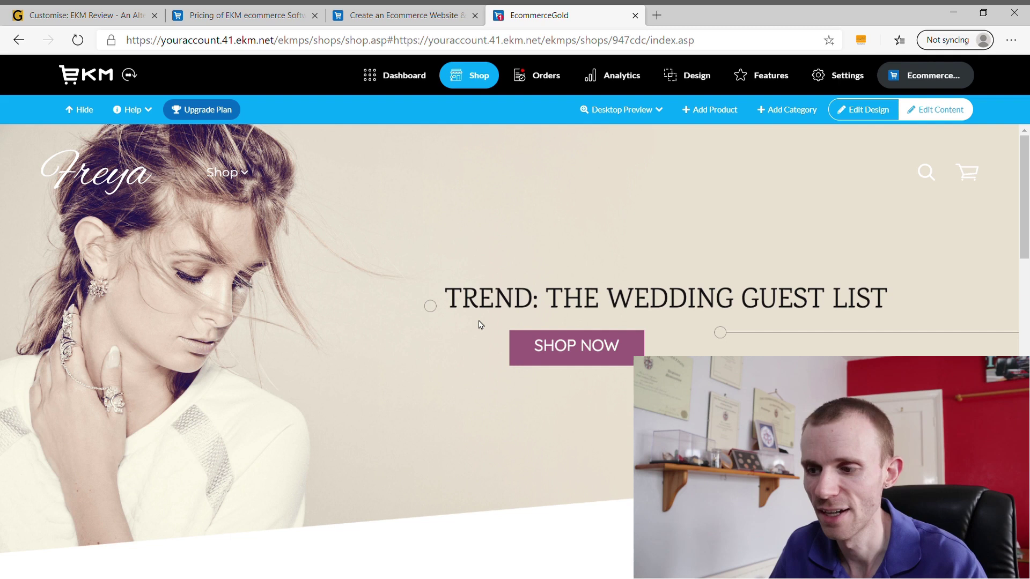
pyautogui.scroll(-1, 479, 324)
pyautogui.scroll(1, 483, 325)
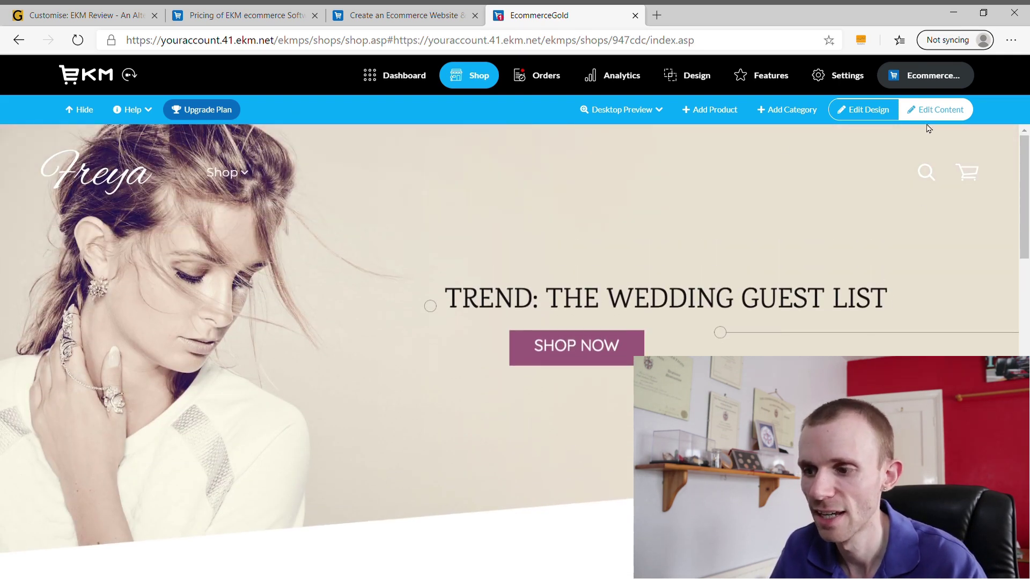
# View the edit form of the item named "Product" from the shop page, and close it without changes
pyautogui.scroll(-1, 377, 312)
pyautogui.scroll(-5, 377, 313)
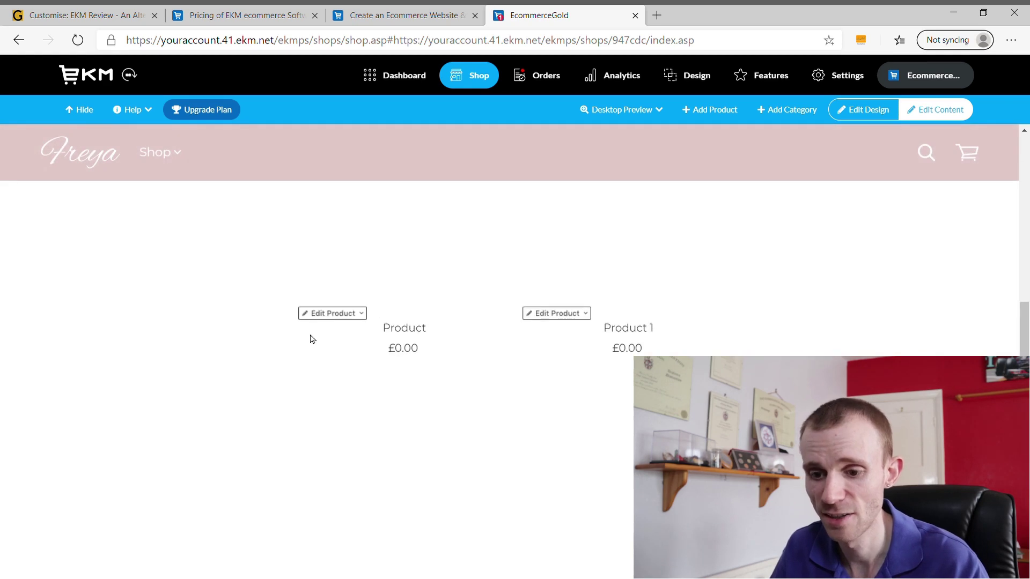
pyautogui.click(337, 316)
pyautogui.click(335, 318)
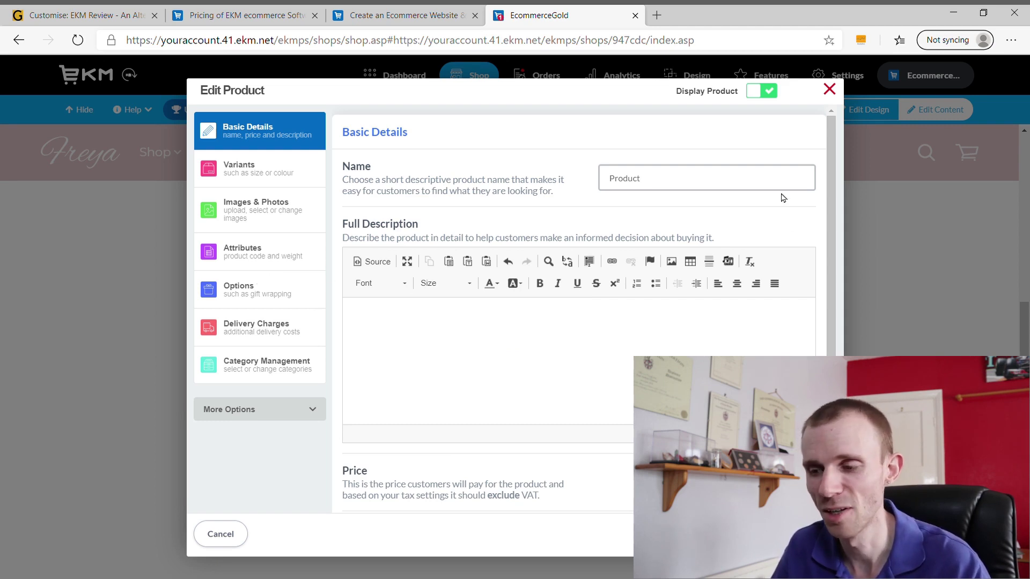
pyautogui.click(830, 90)
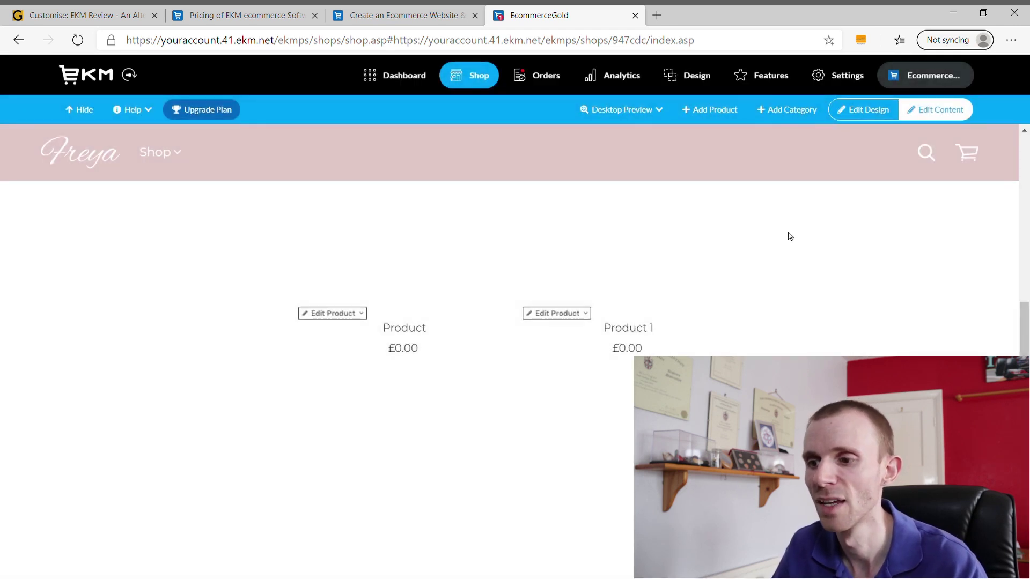
# Examine the product list in the Advanced Inventory Manager feature, and open the row of "Product" for inline editing
pyautogui.click(779, 77)
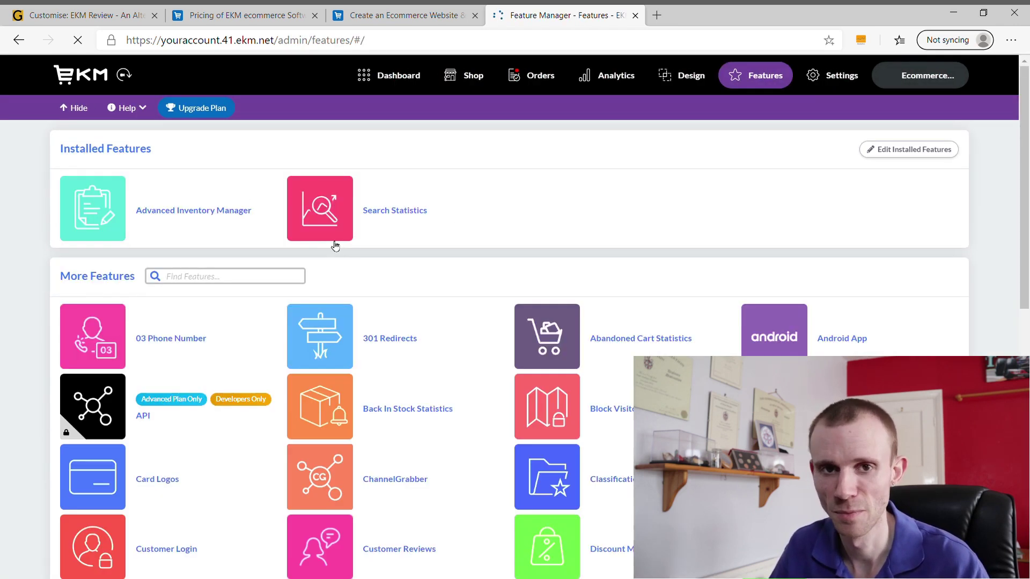
pyautogui.click(210, 219)
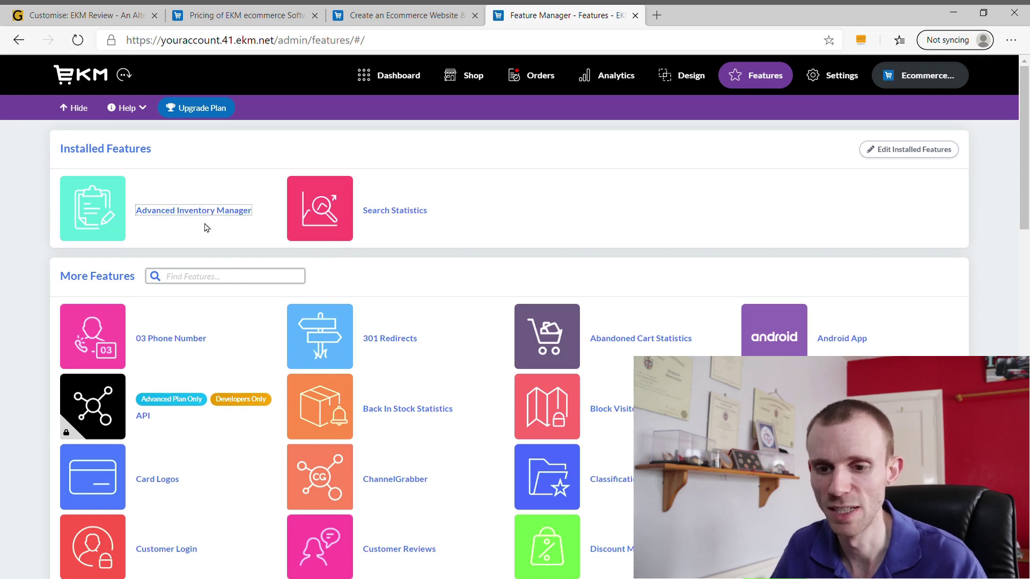
pyautogui.click(218, 211)
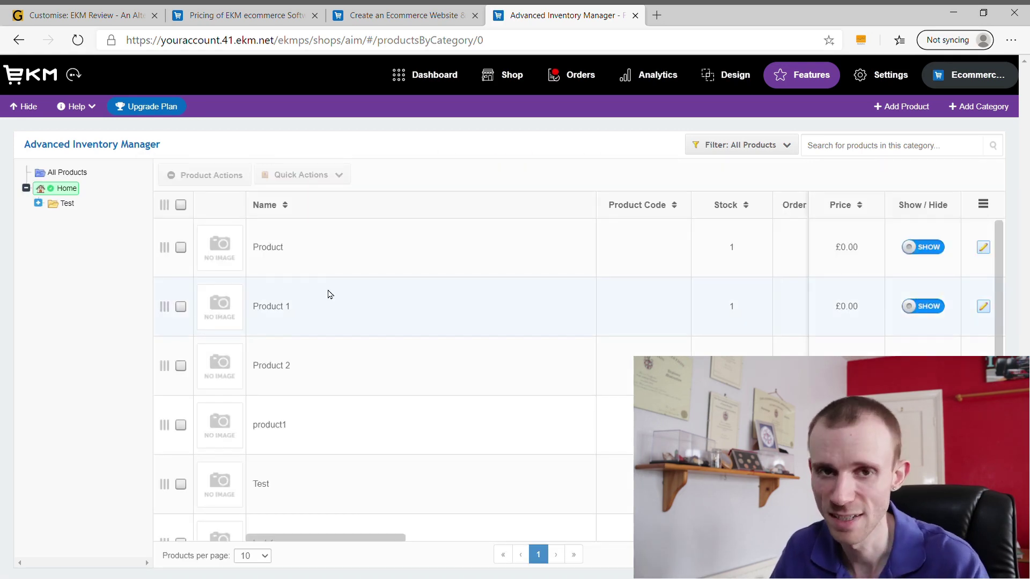
pyautogui.click(424, 257)
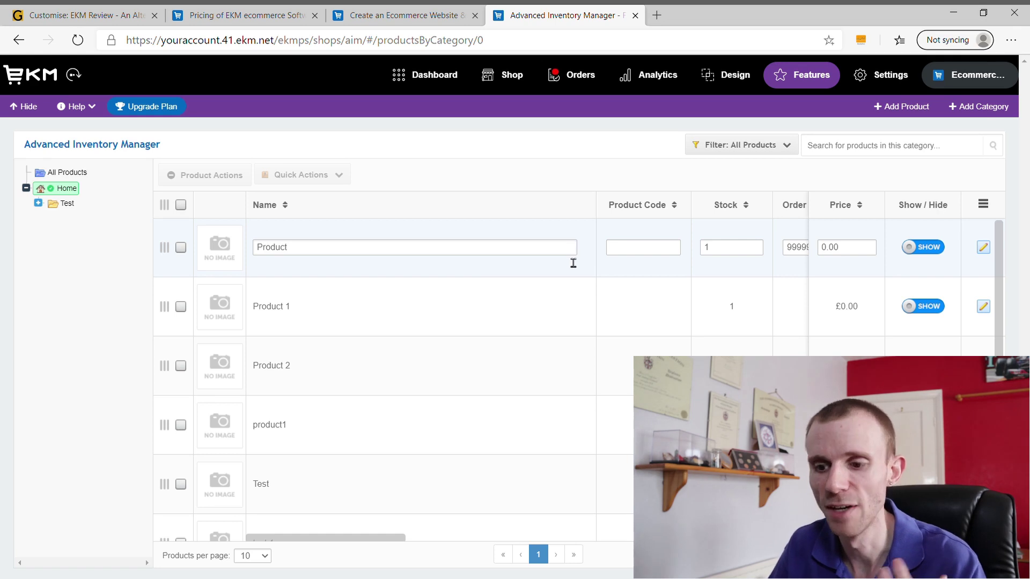
pyautogui.scroll(-1, 570, 262)
pyautogui.scroll(1, 547, 305)
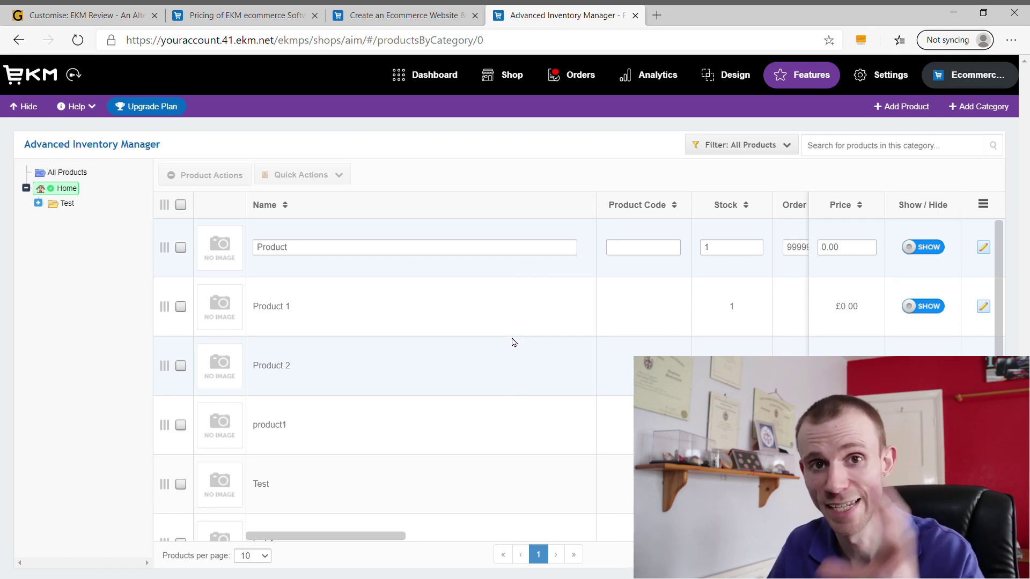
# Examine which logo, images and texts can be edited on the shop's home page in design editing mode
pyautogui.click(516, 78)
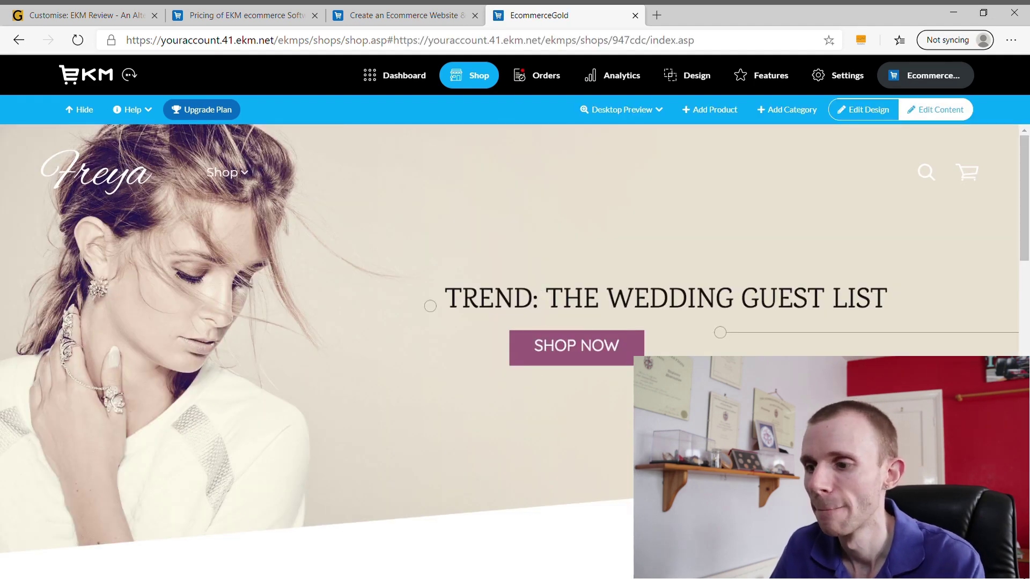
pyautogui.click(844, 114)
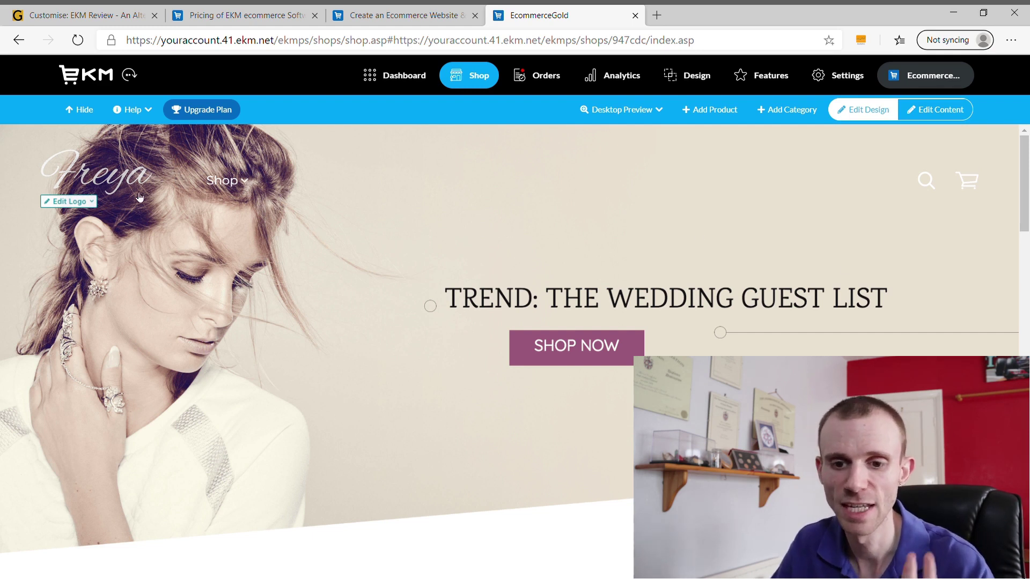
pyautogui.scroll(-10, 139, 197)
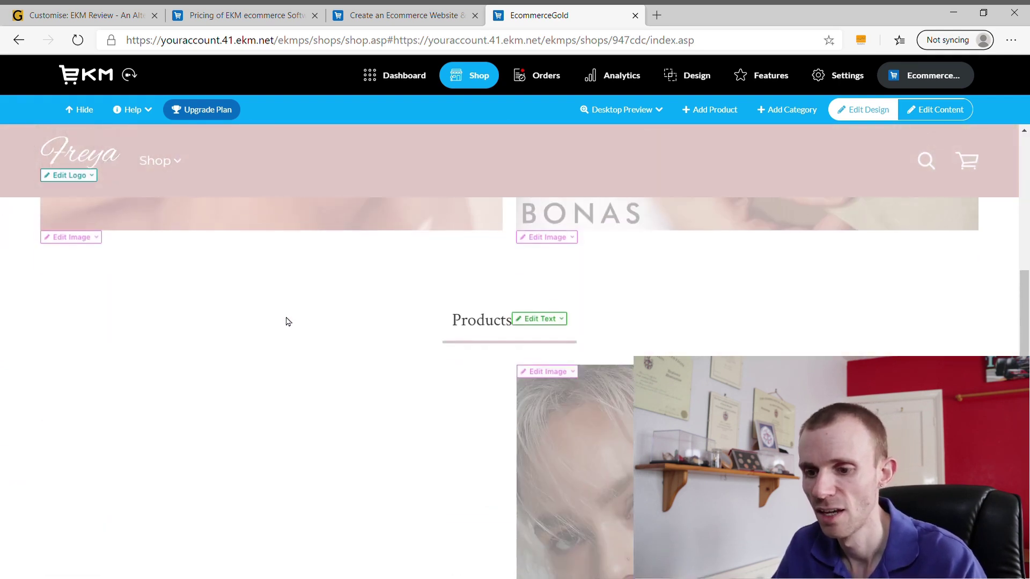
pyautogui.scroll(-3, 283, 326)
pyautogui.scroll(3, 282, 326)
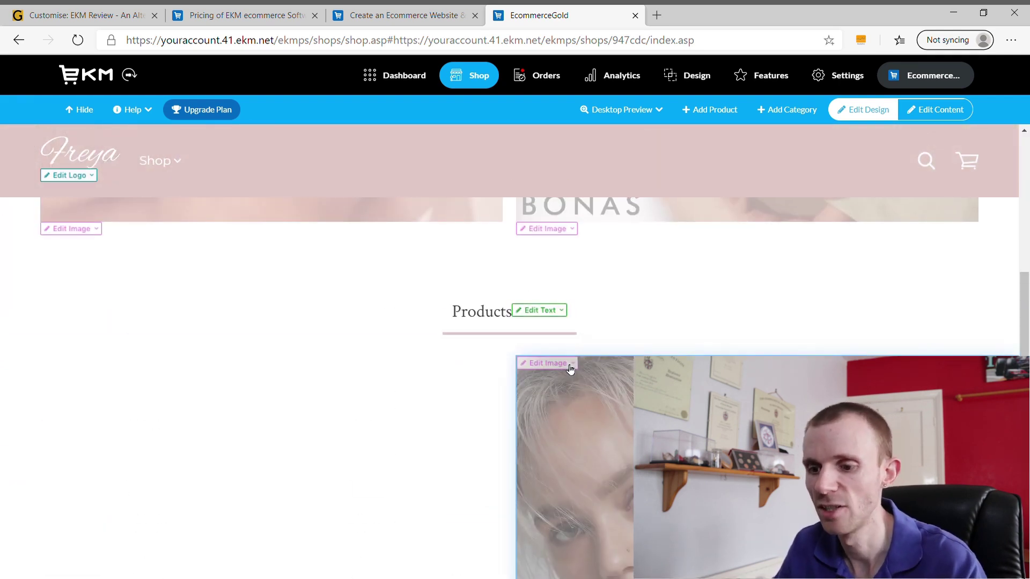
pyautogui.scroll(10, 570, 369)
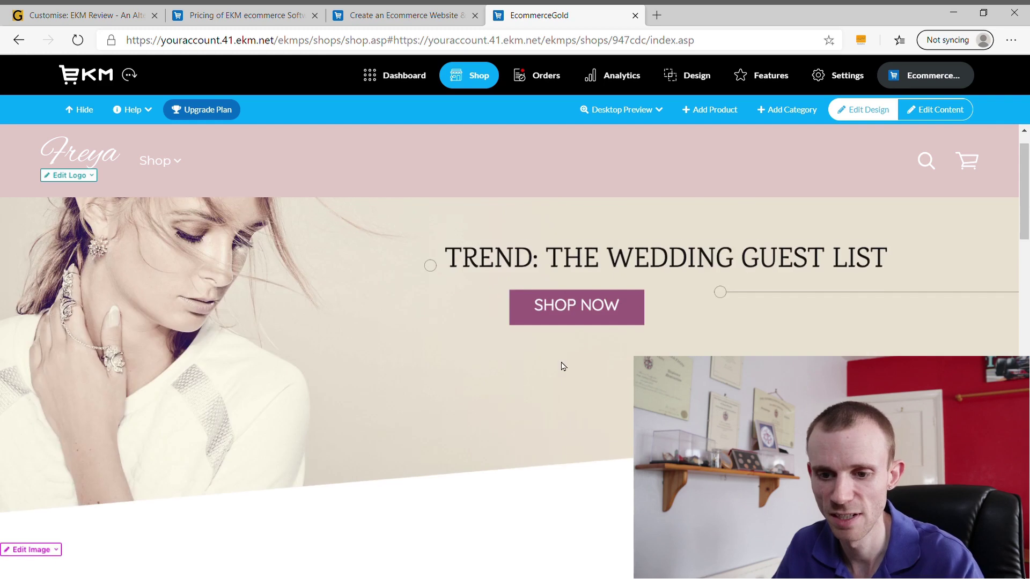
pyautogui.scroll(-5, 238, 339)
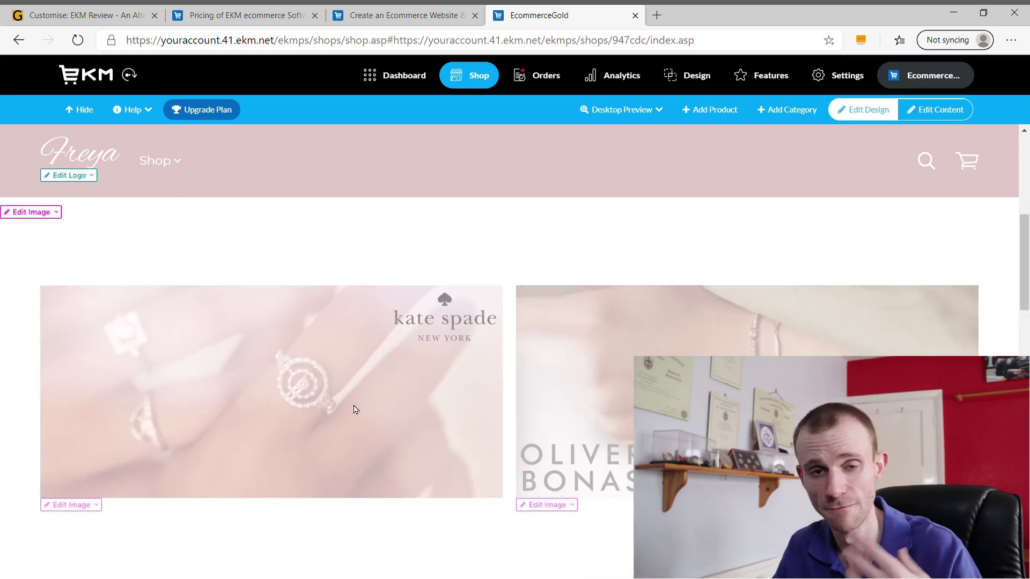
pyautogui.scroll(-10, 355, 408)
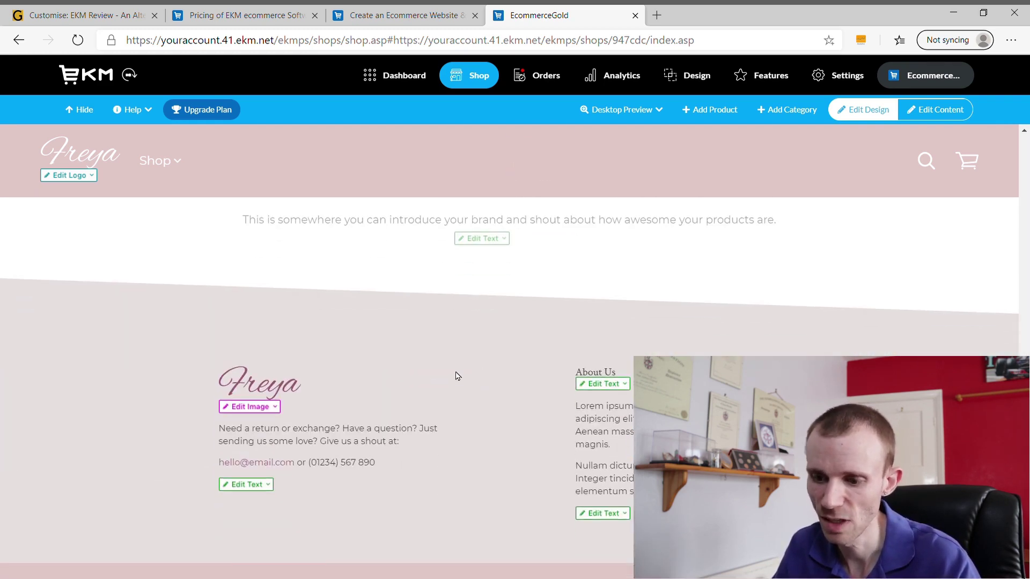
pyautogui.scroll(-2, 457, 375)
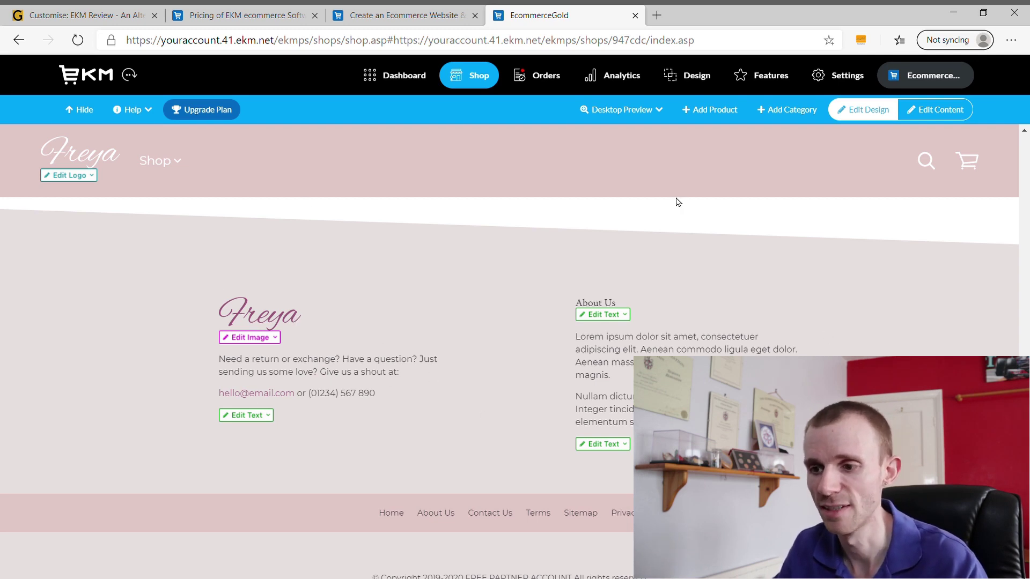
# Browse the Premium and Free theme collections available for replacing the shop's current theme
pyautogui.click(691, 77)
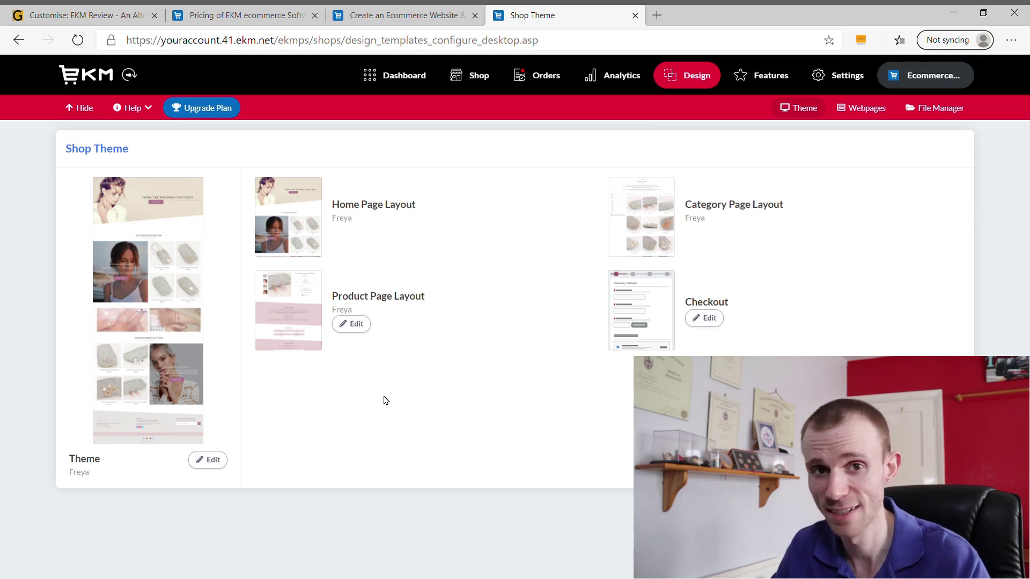
pyautogui.click(223, 462)
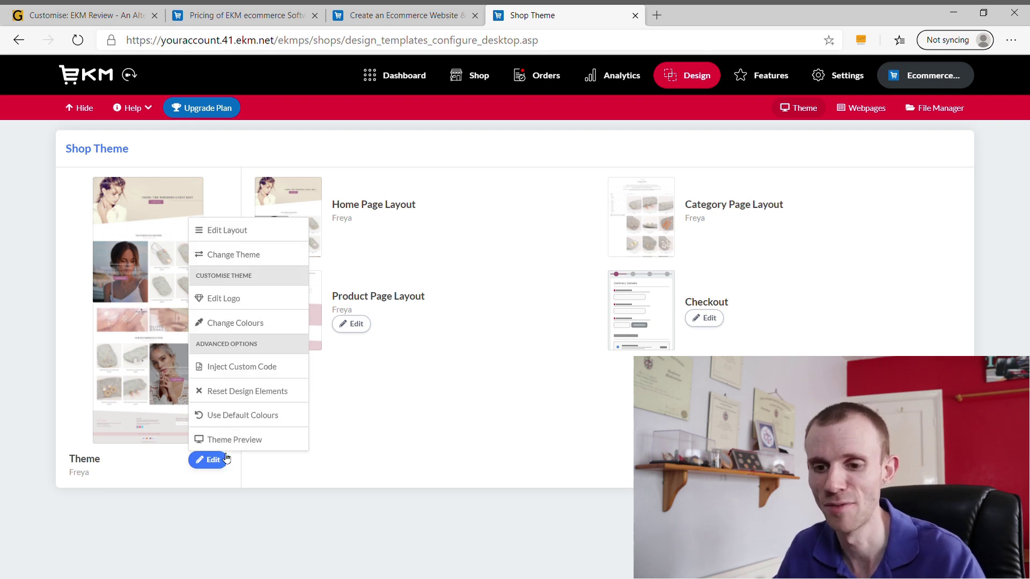
pyautogui.click(217, 251)
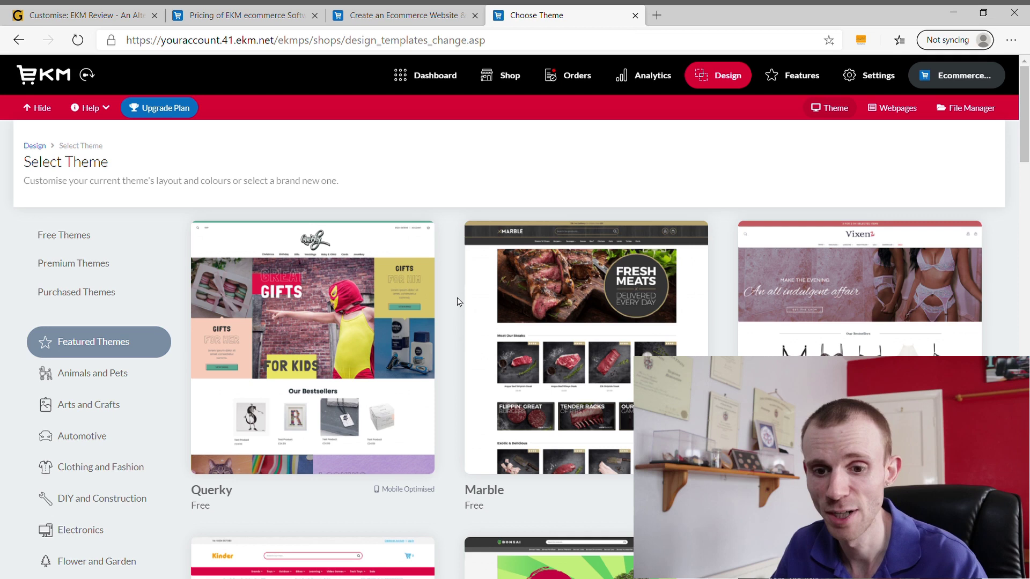
pyautogui.click(72, 267)
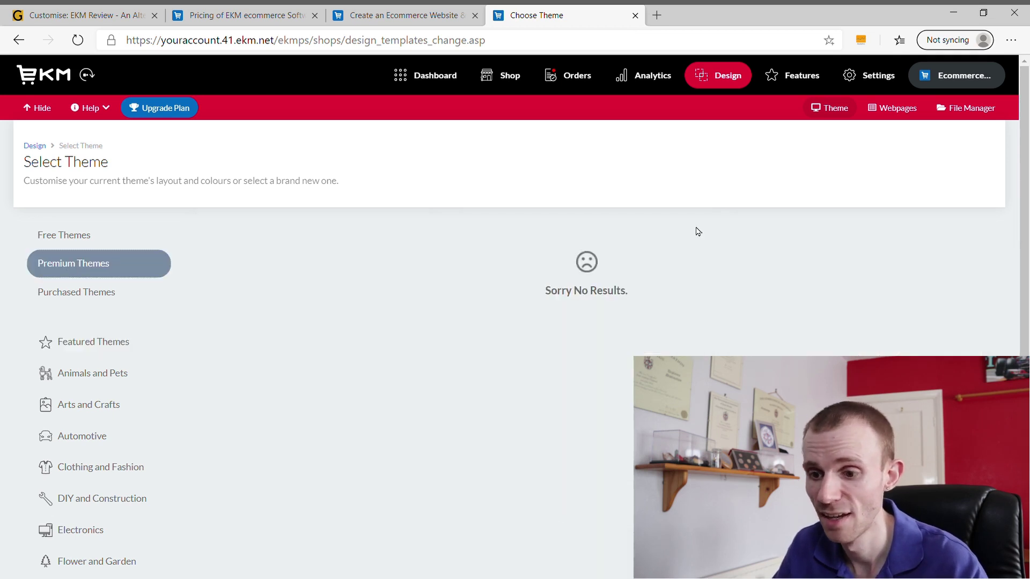
pyautogui.click(115, 236)
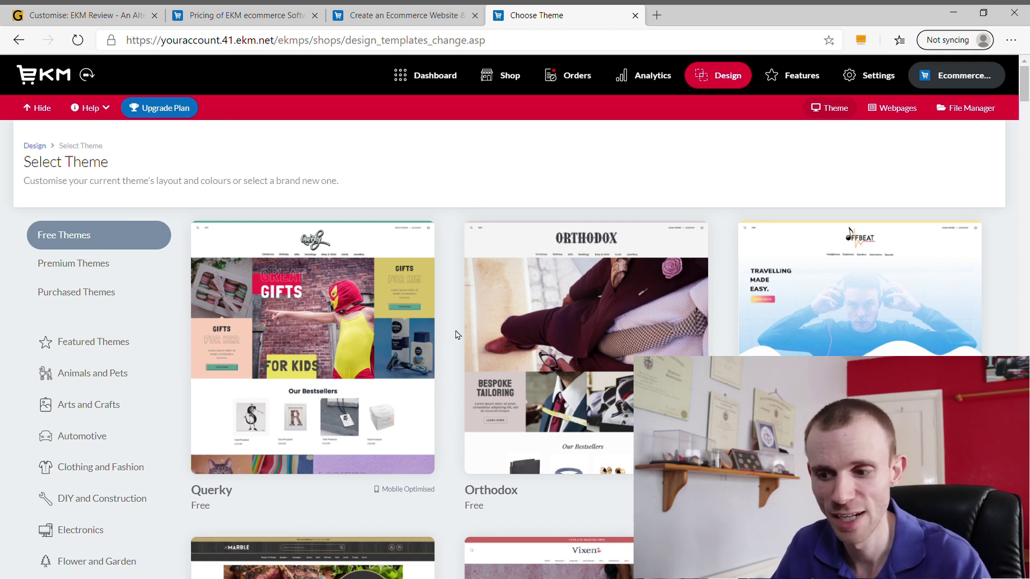
pyautogui.scroll(-7, 456, 335)
pyautogui.scroll(-1, 457, 339)
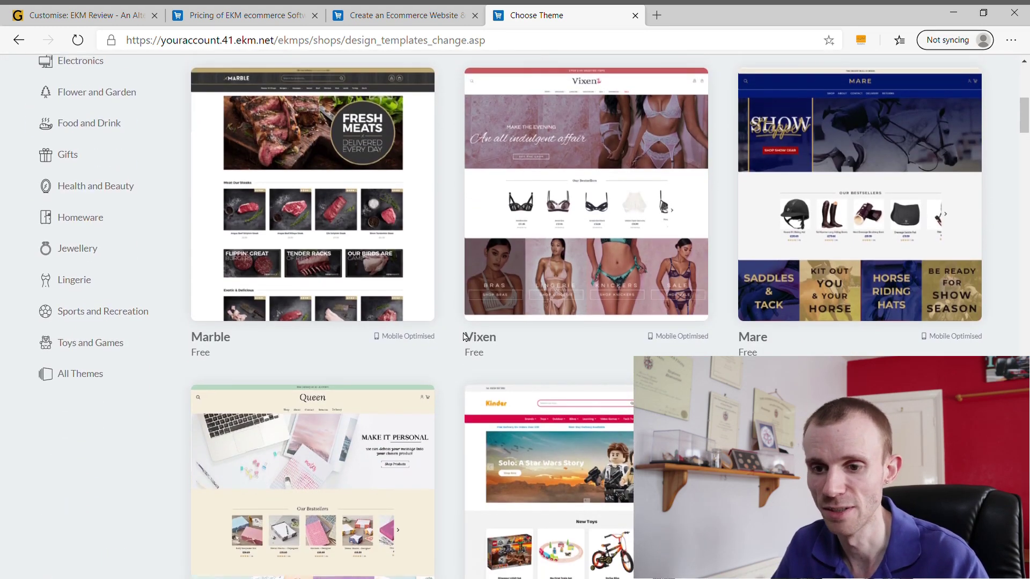
pyautogui.scroll(6, 470, 335)
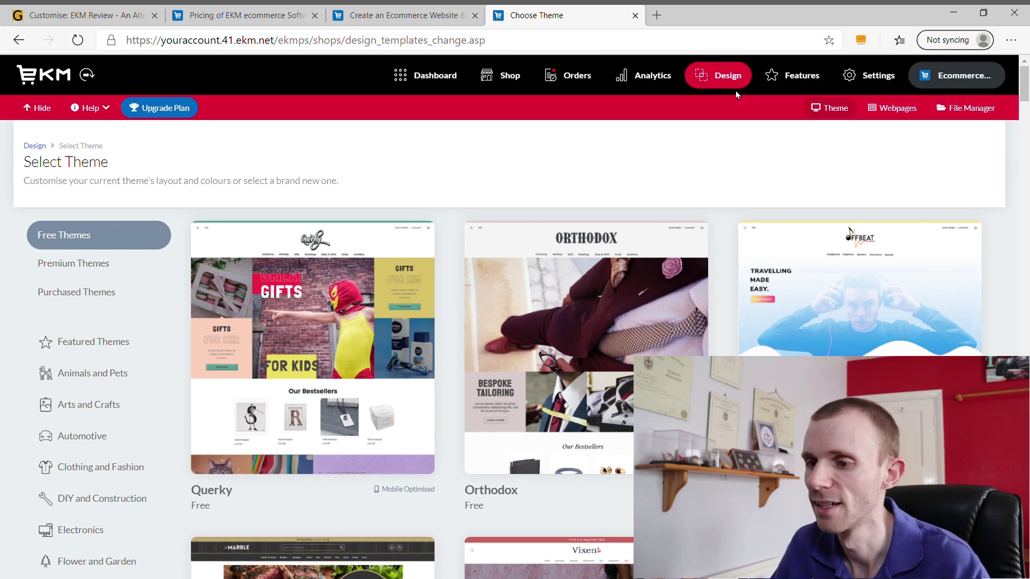
# View the Home Page and Category Page layouts in the current theme's layout editor, and leave without saving
pyautogui.click(726, 80)
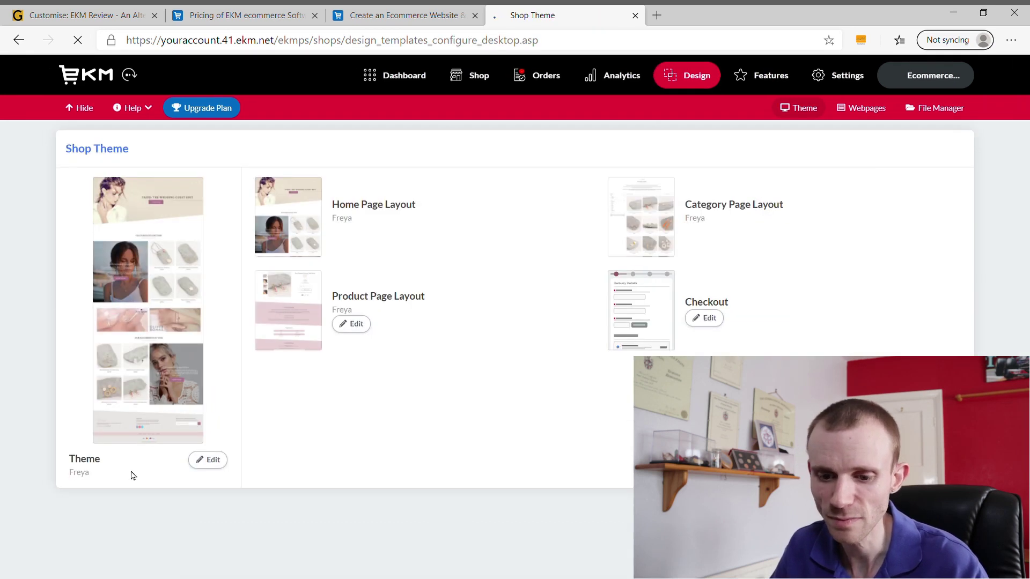
pyautogui.click(213, 460)
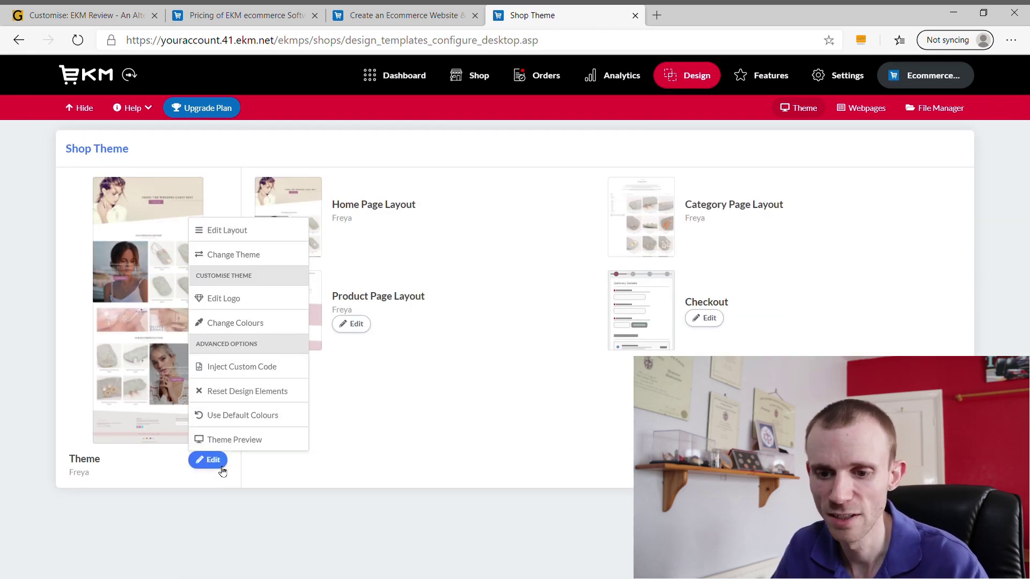
pyautogui.click(242, 236)
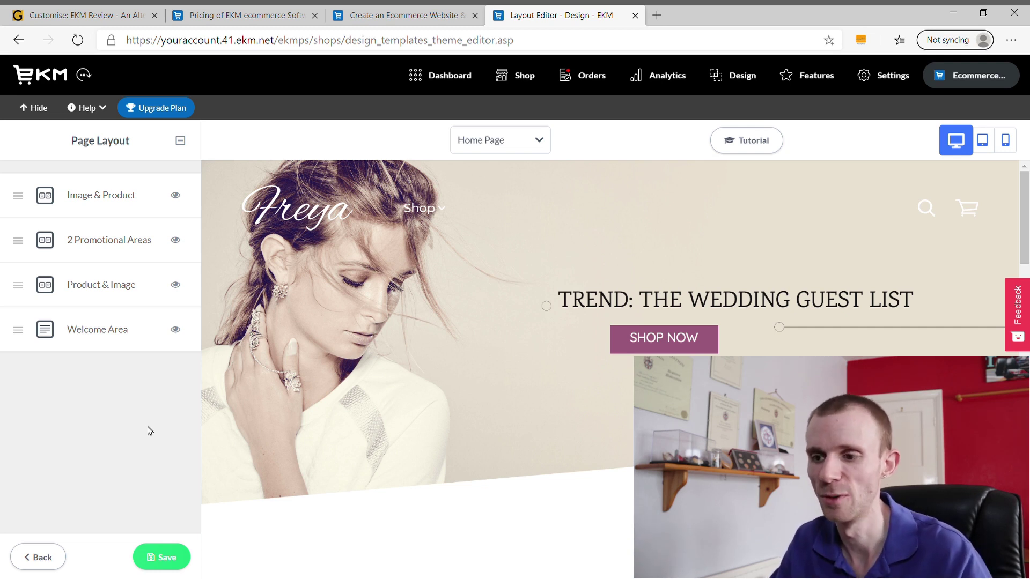
pyautogui.click(512, 146)
pyautogui.click(504, 209)
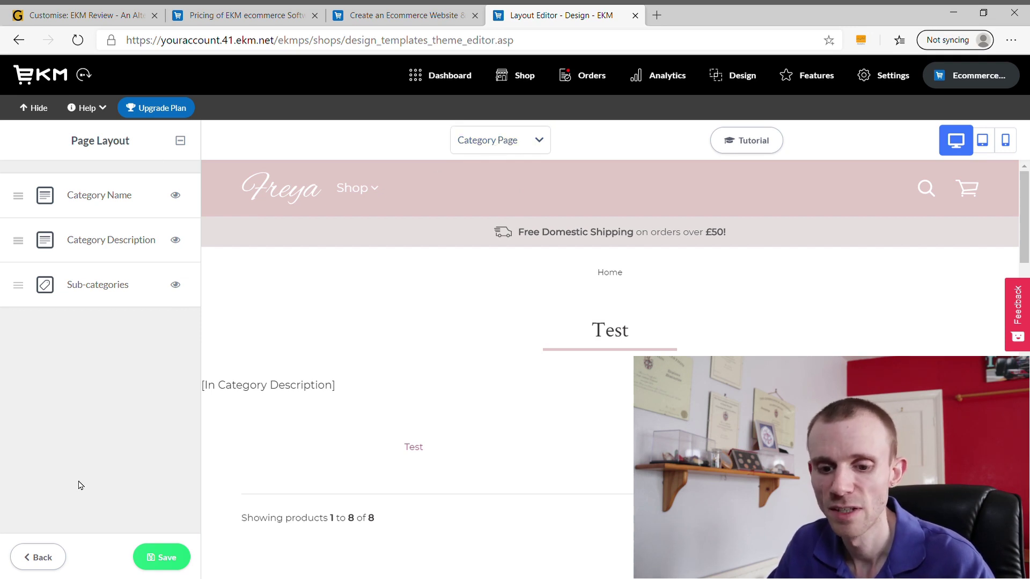
pyautogui.click(61, 559)
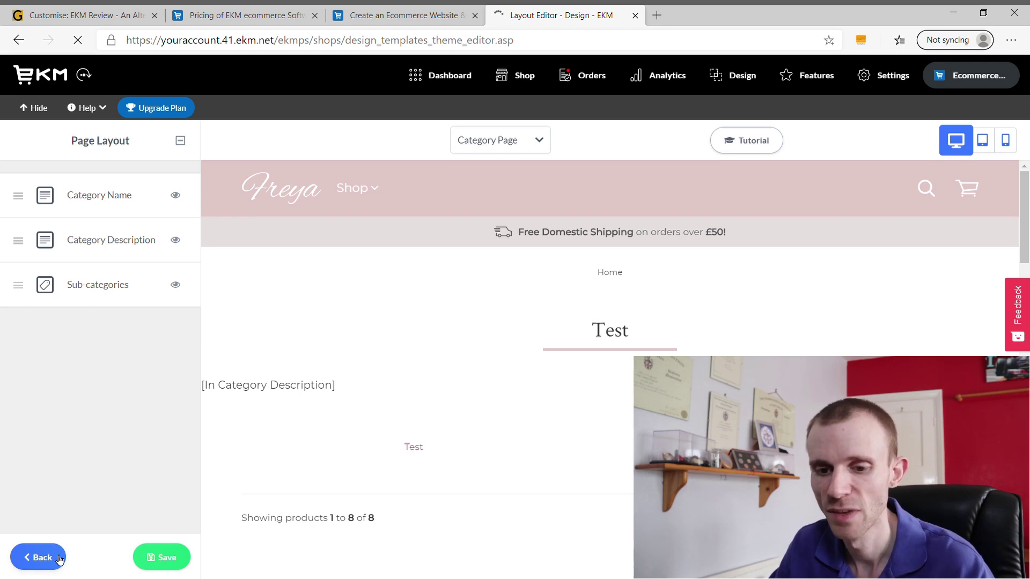
# Check the editing and advanced options offered for the shop's Freya theme, and leave them without choosing any
pyautogui.moveTo(208, 460)
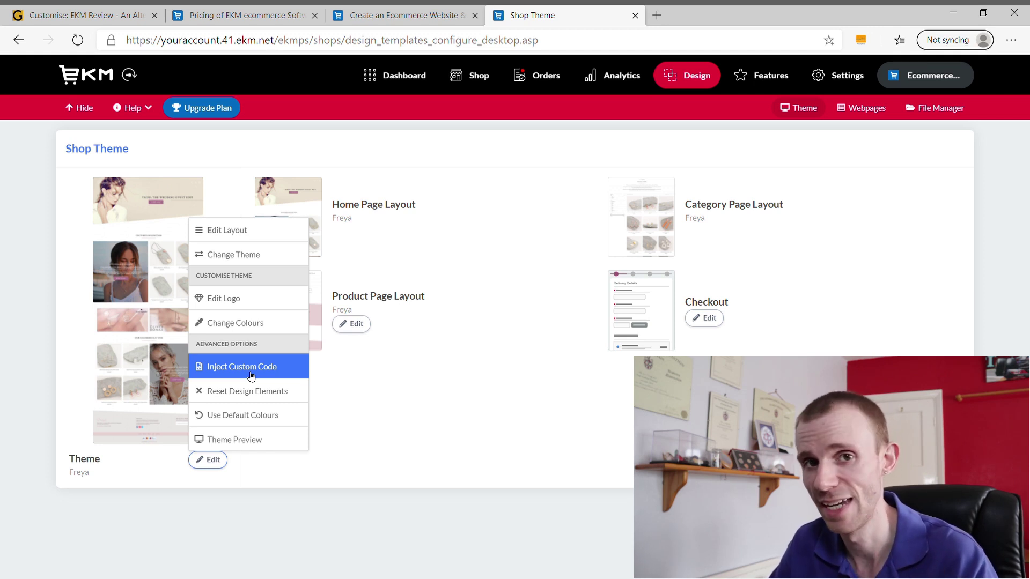
pyautogui.click(399, 411)
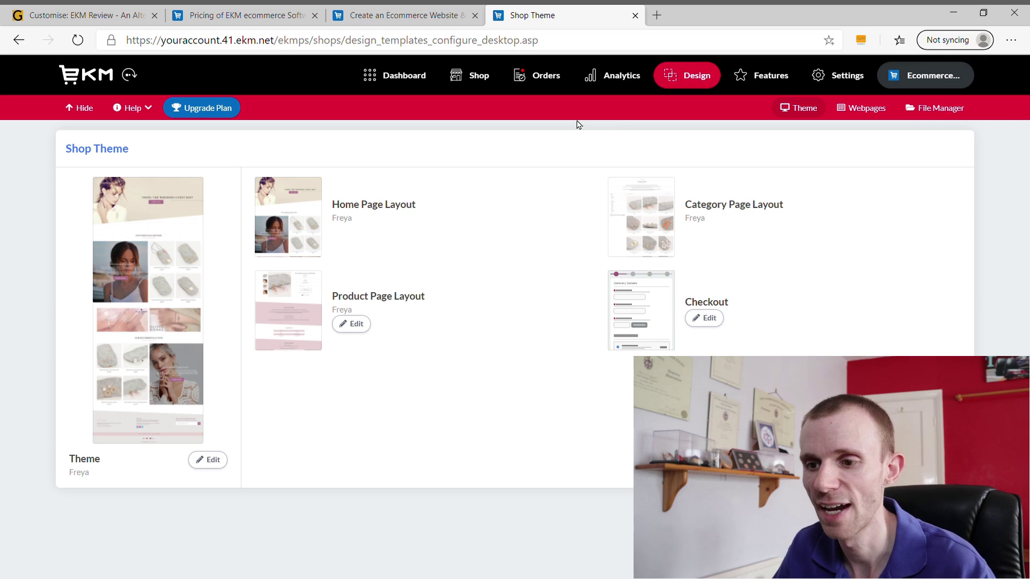
# Select all orders in the shop's order list and open the Print Invoice PDF options for them
pyautogui.click(546, 78)
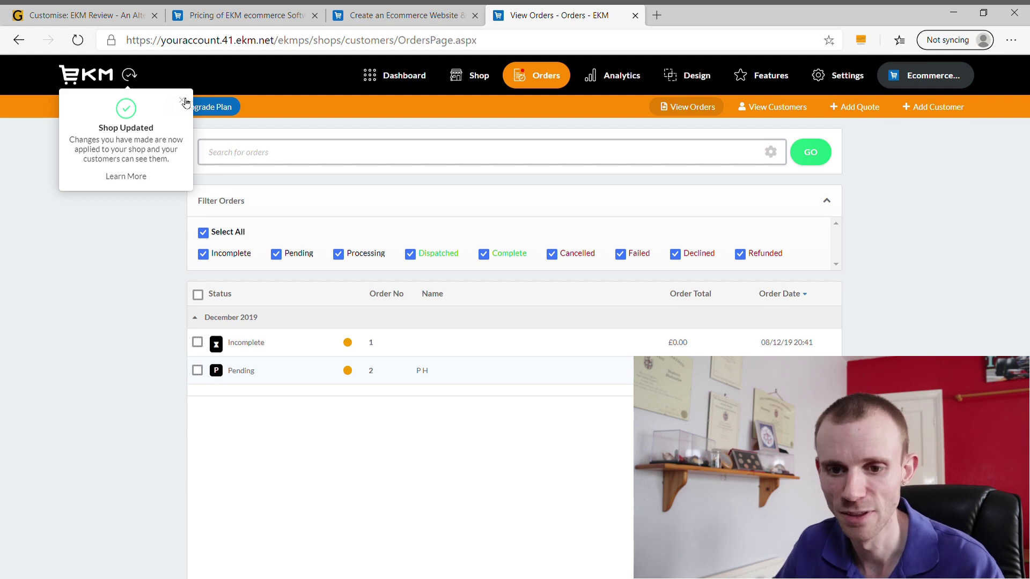
pyautogui.click(183, 101)
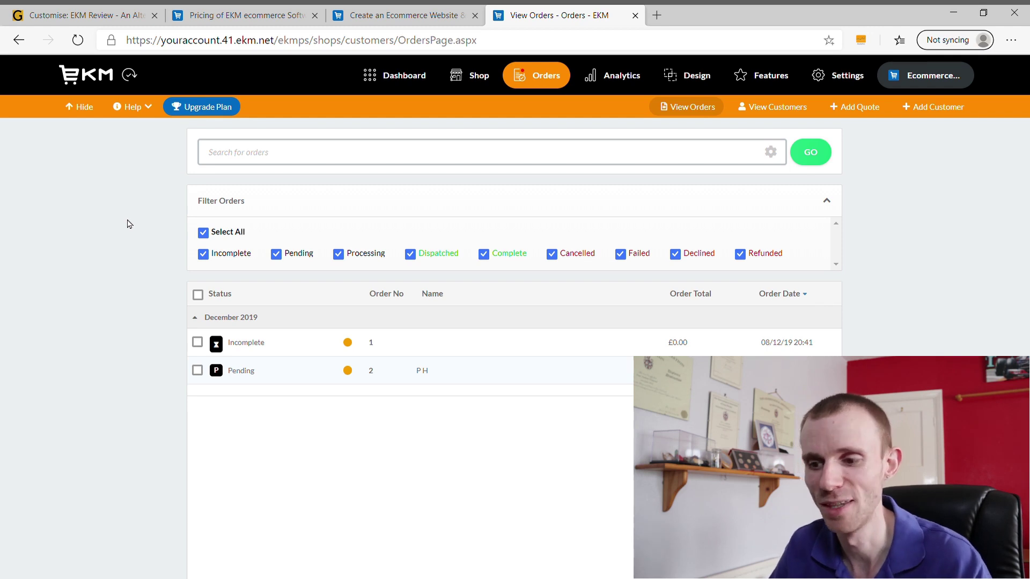
pyautogui.click(204, 296)
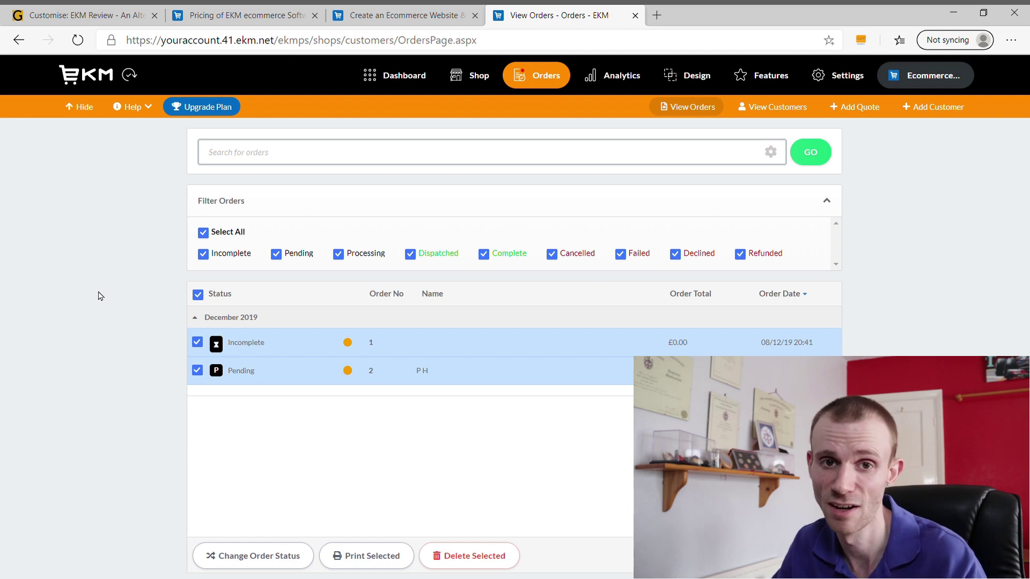
pyautogui.click(367, 556)
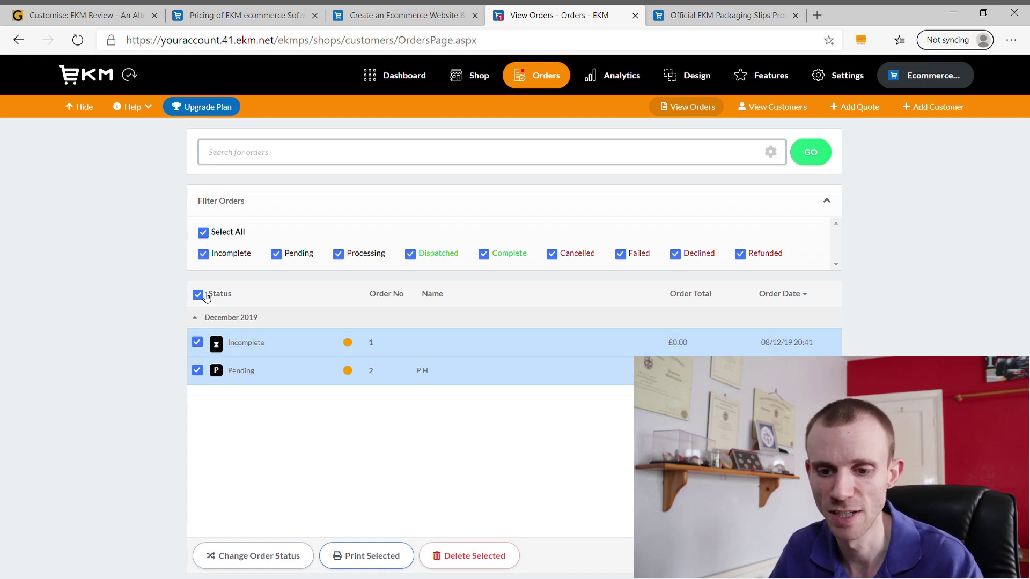
pyautogui.click(396, 562)
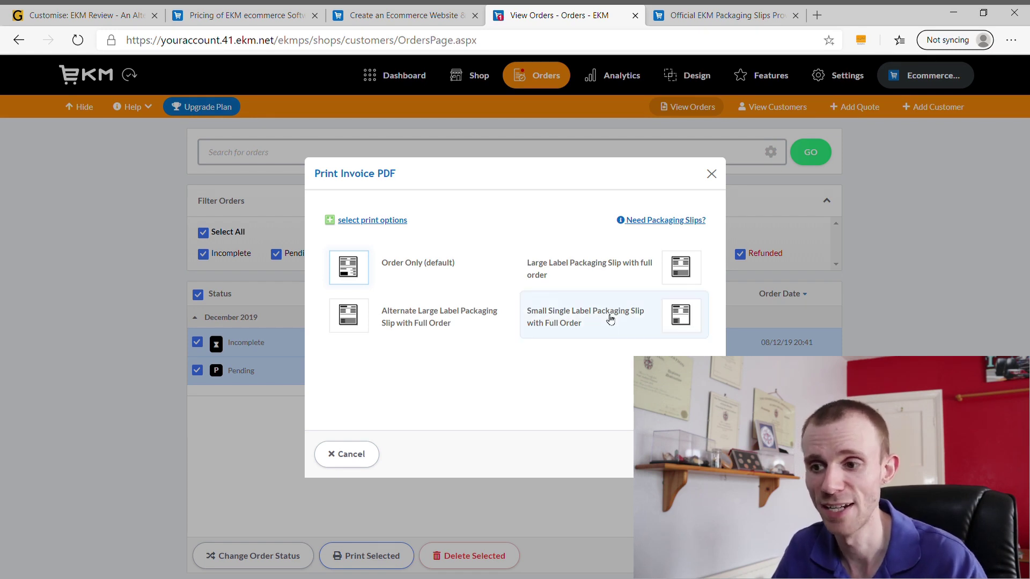
# Review the double and single label products on the Official EKM Packaging Slips site, and close the invoice print options without printing
pyautogui.click(709, 11)
pyautogui.click(558, 15)
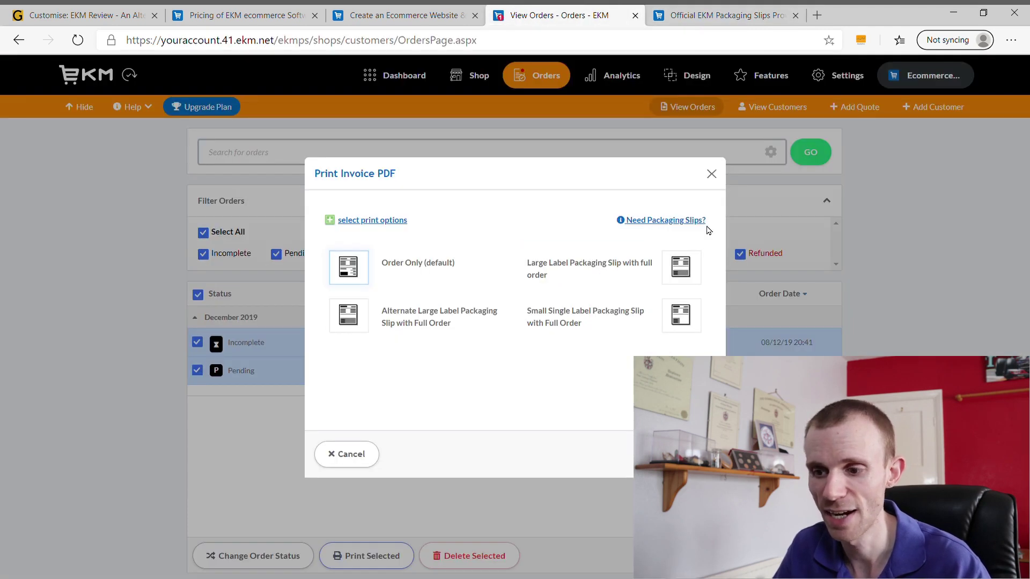
pyautogui.click(739, 12)
pyautogui.scroll(-8, 510, 304)
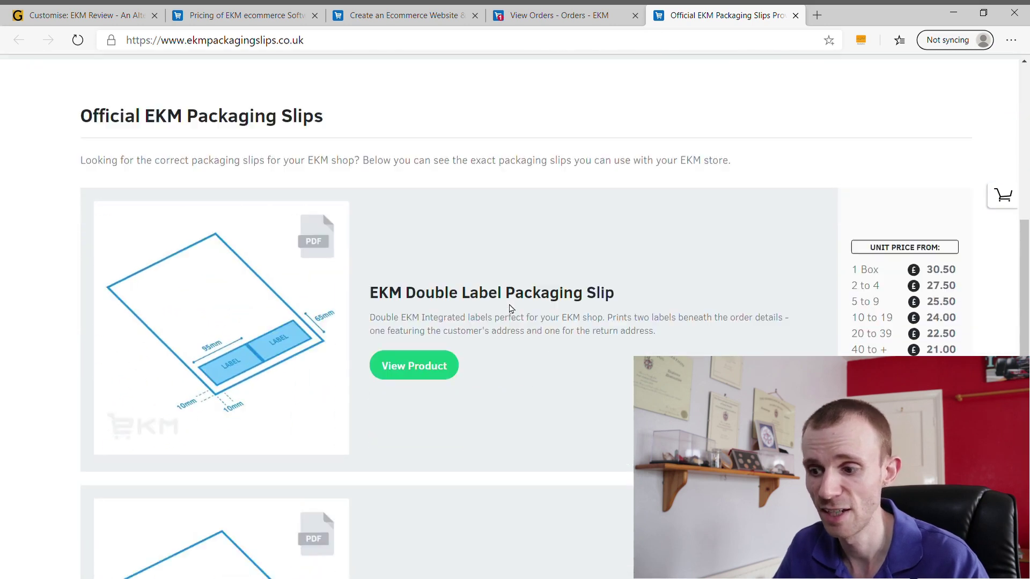
pyautogui.scroll(-2, 509, 309)
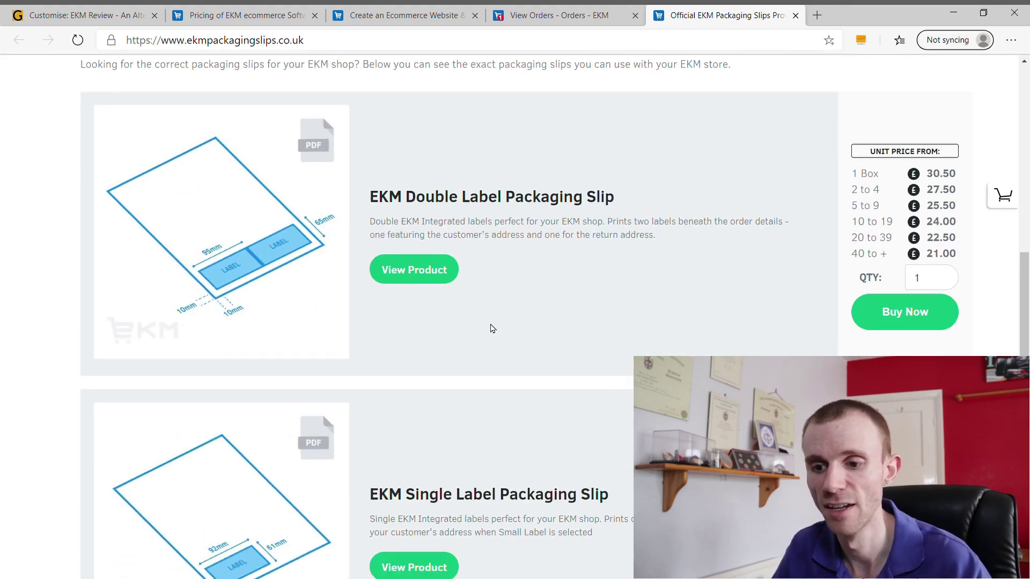
pyautogui.scroll(-2, 492, 328)
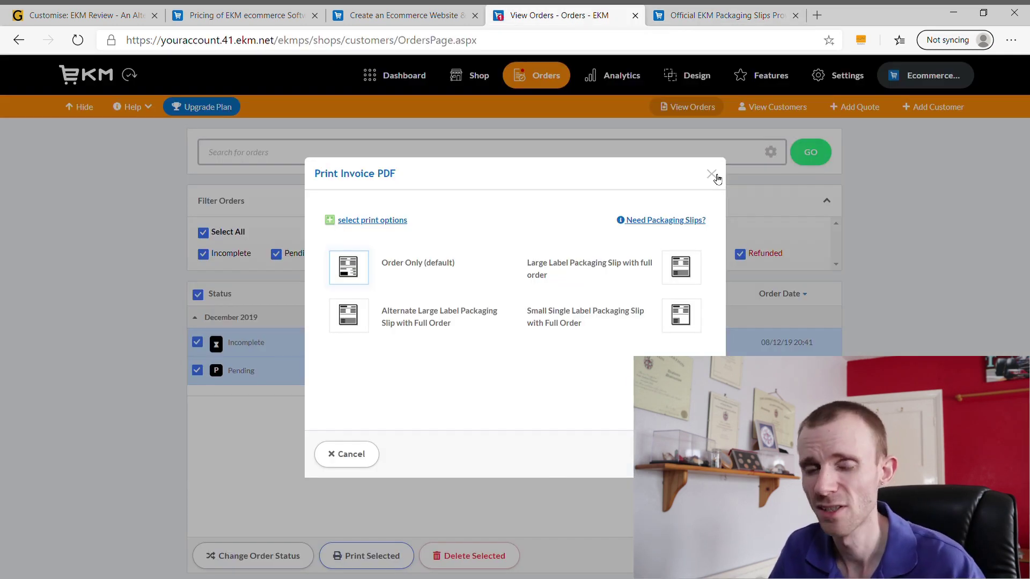
pyautogui.click(713, 177)
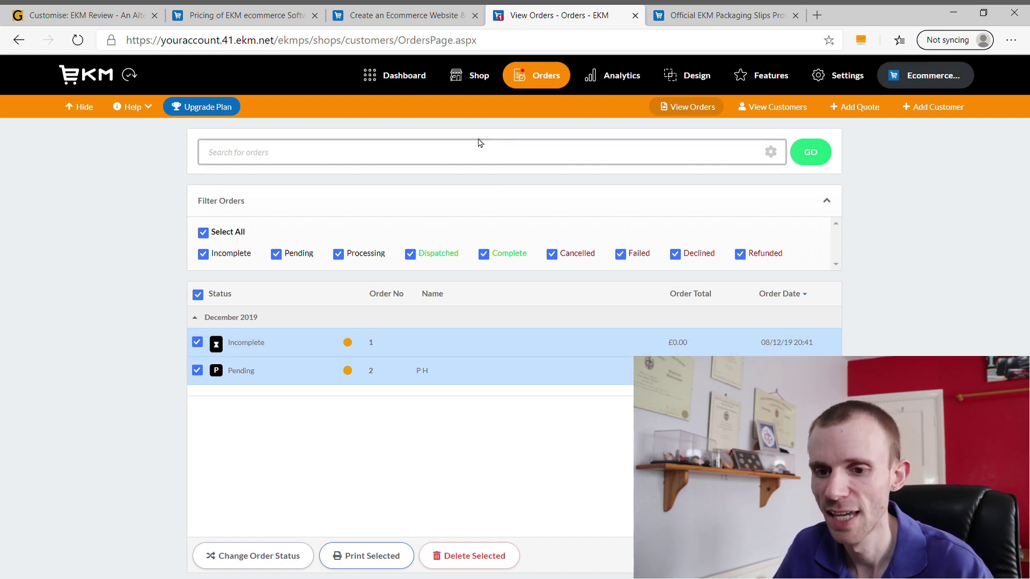
# Examine the order reports, best selling products, Shop Health scores and other statistics features on the shop's Analytics page
pyautogui.click(623, 76)
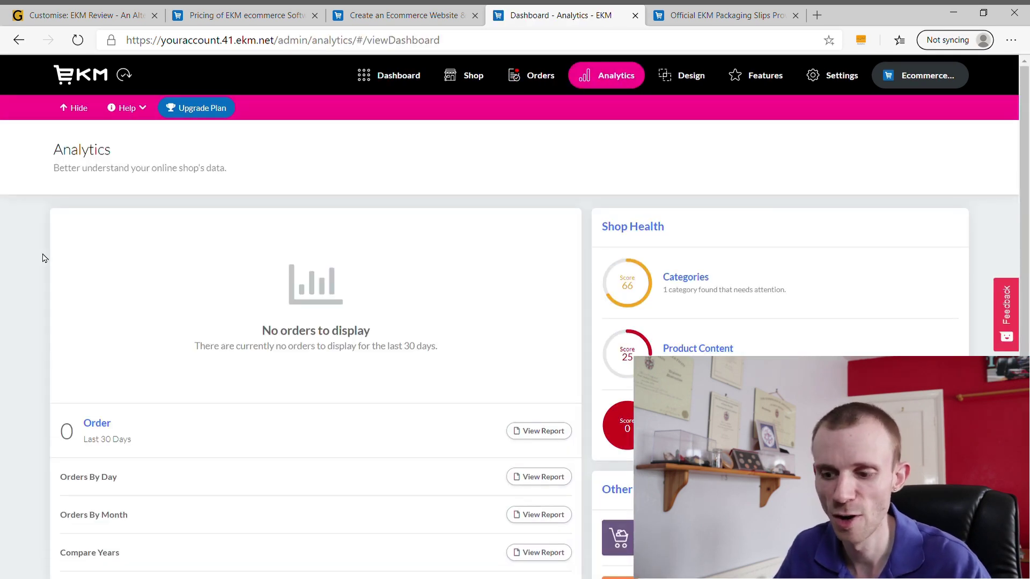
pyautogui.scroll(-4, 27, 266)
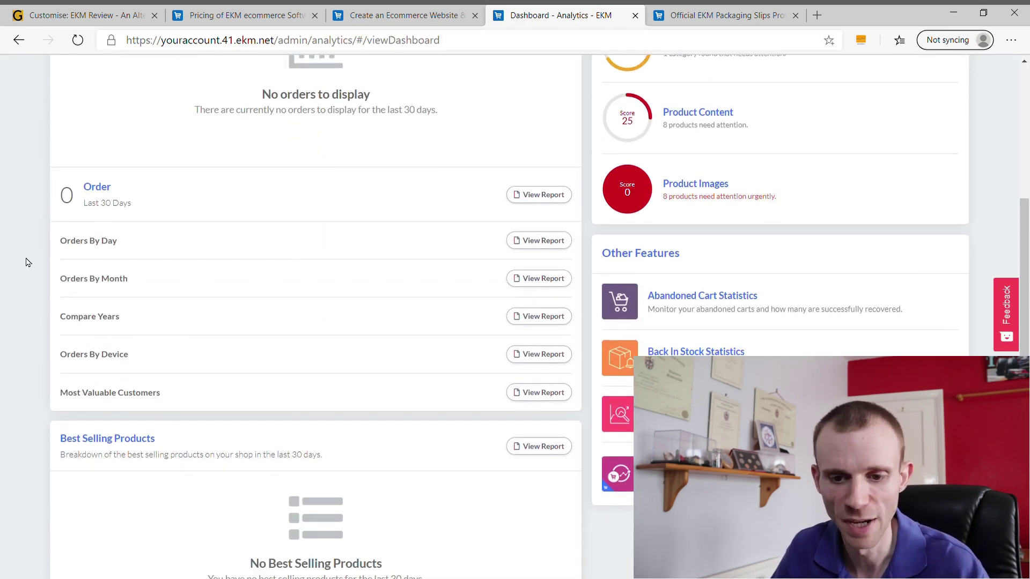
pyautogui.scroll(-2, 27, 268)
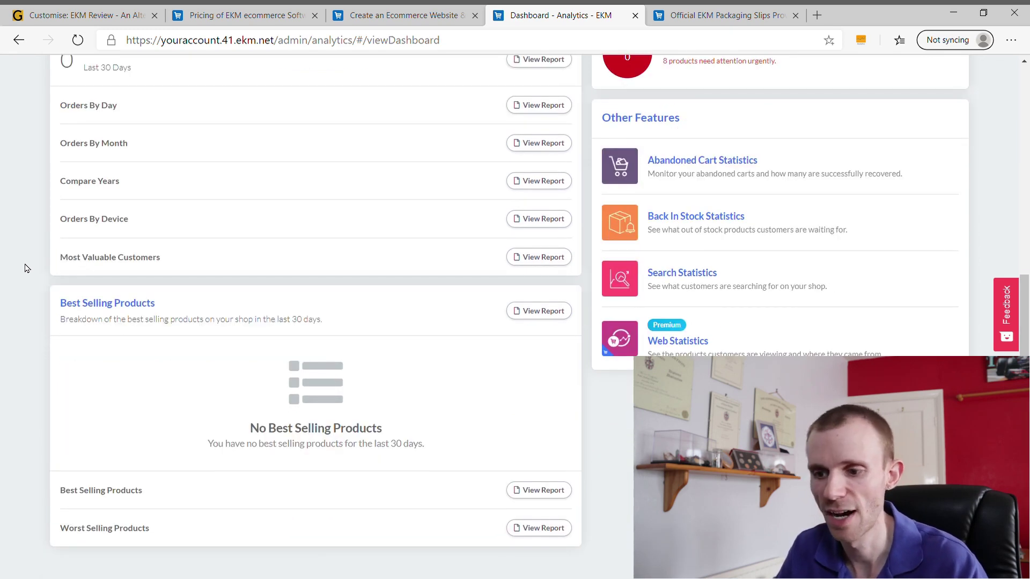
pyautogui.scroll(7, 18, 280)
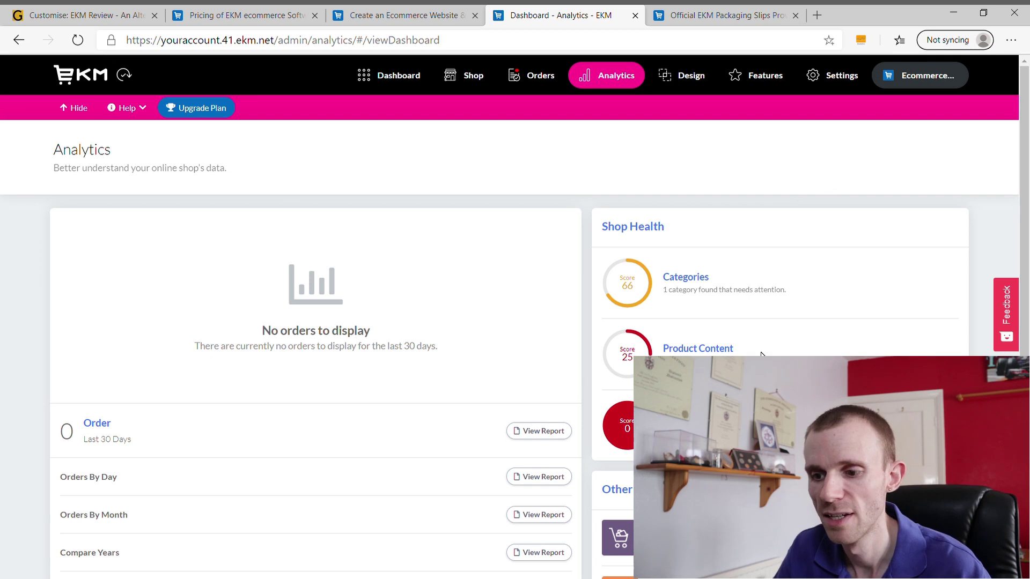
pyautogui.scroll(-4, 572, 386)
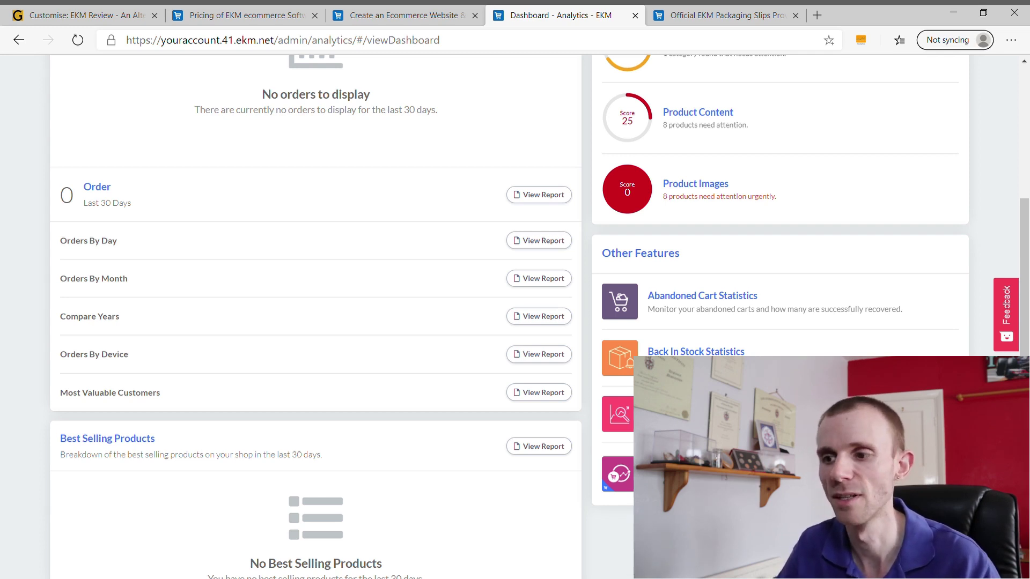
pyautogui.scroll(5, 514, 316)
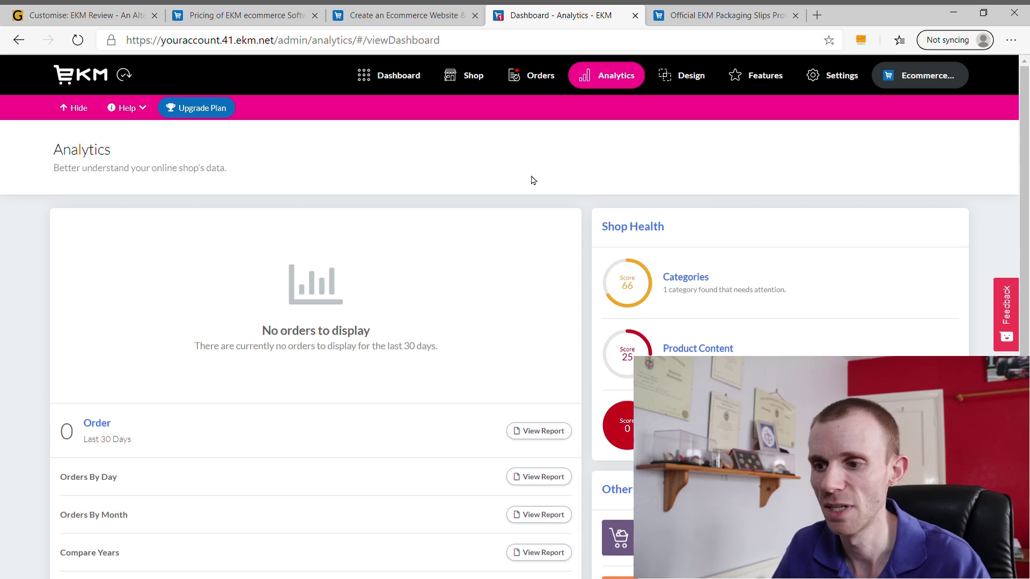
# Browse the add-on features available for the shop in the Feature Manager
pyautogui.click(743, 83)
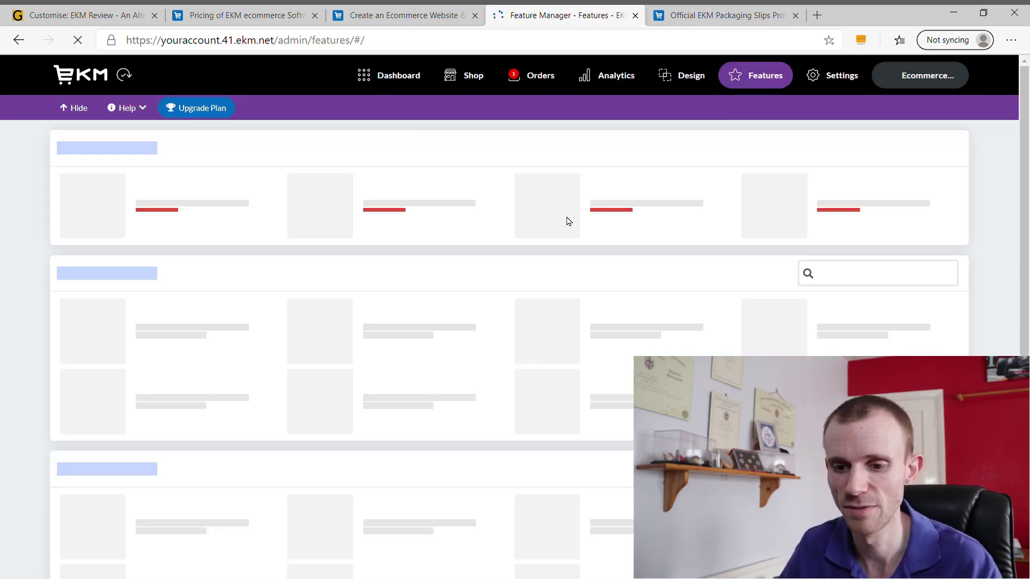
pyautogui.scroll(-15, 324, 328)
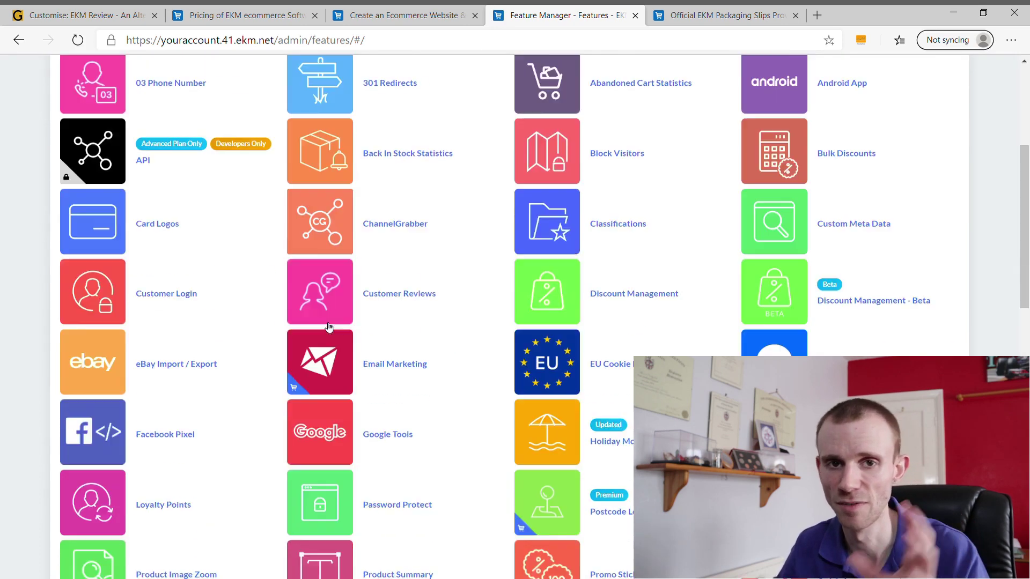